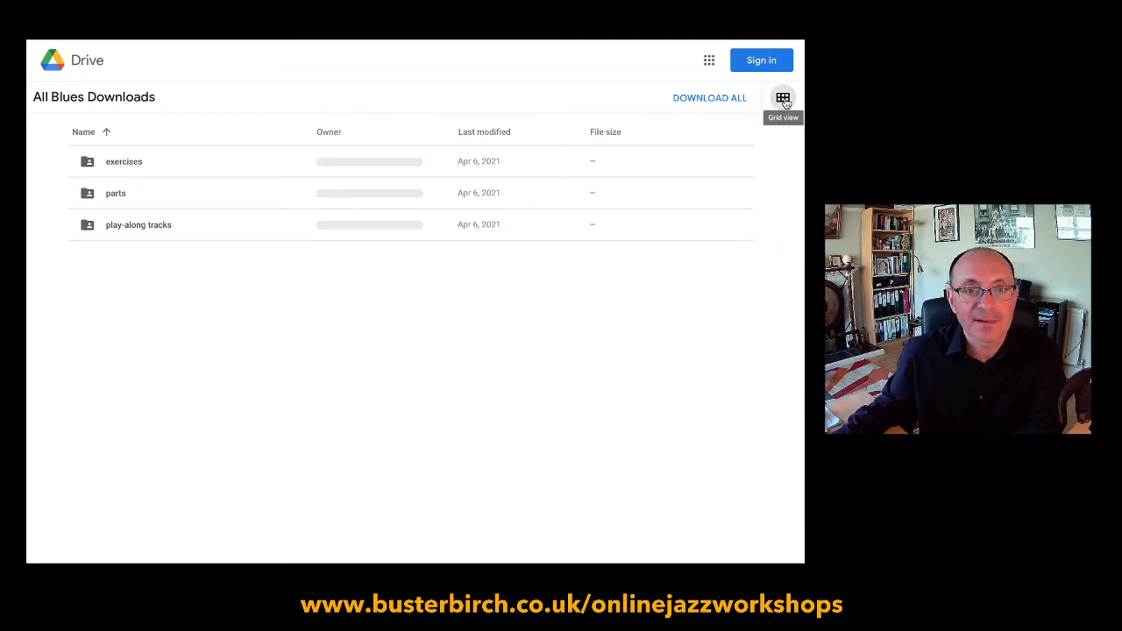
Toggle the All Blues Downloads folder between list and card layouts, ending on the card grid.
left_click(782, 98)
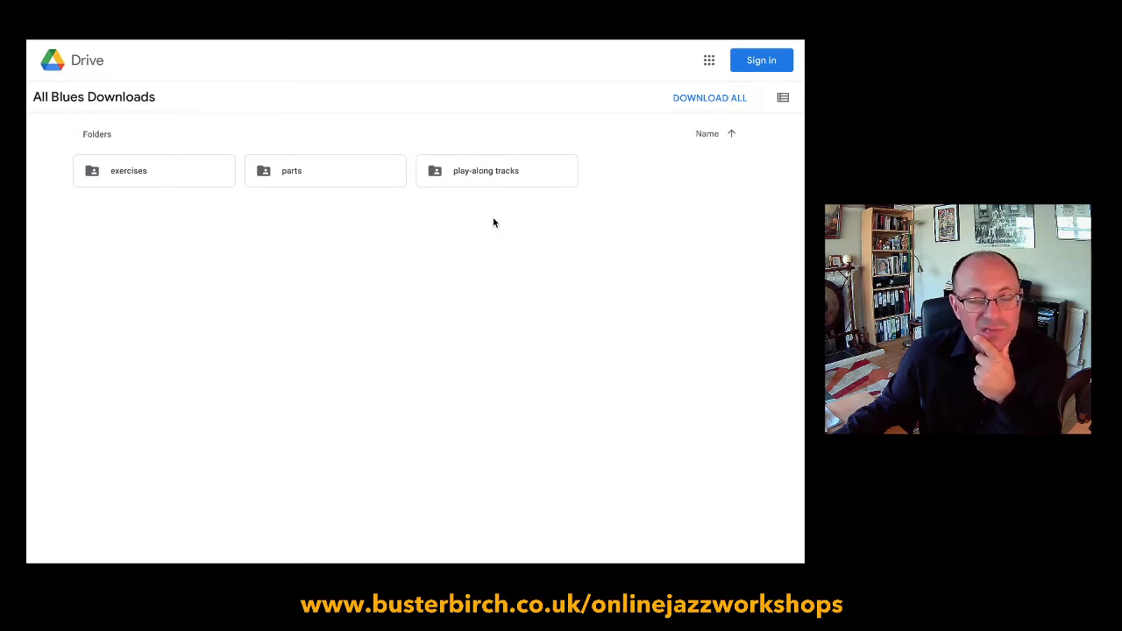
left_click(783, 98)
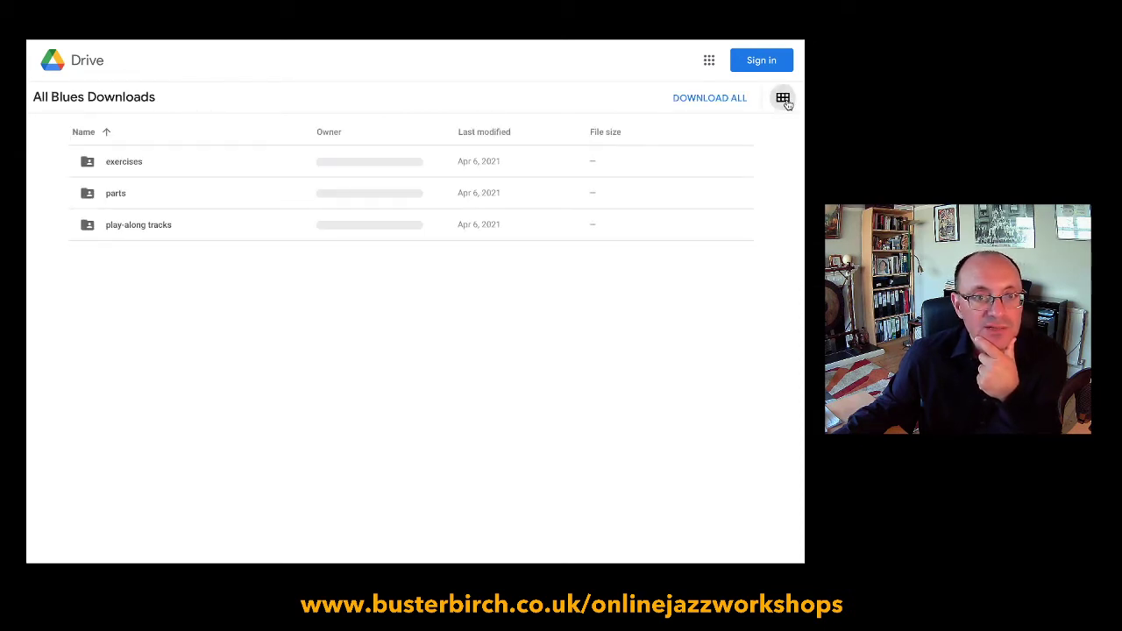
left_click(783, 98)
left_click(783, 98)
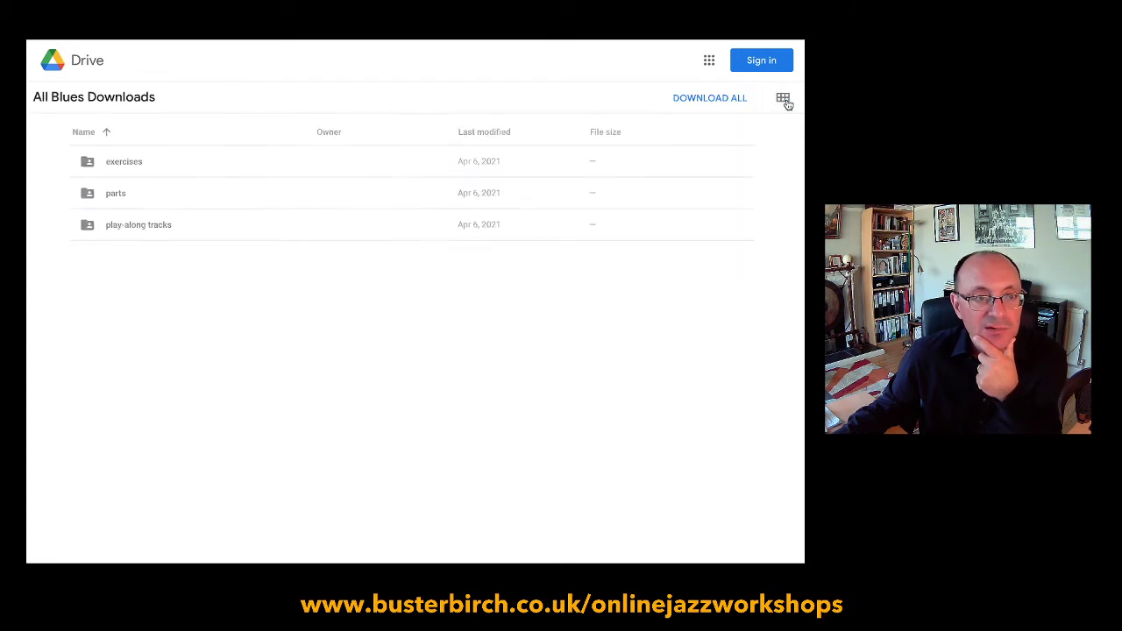
left_click(782, 98)
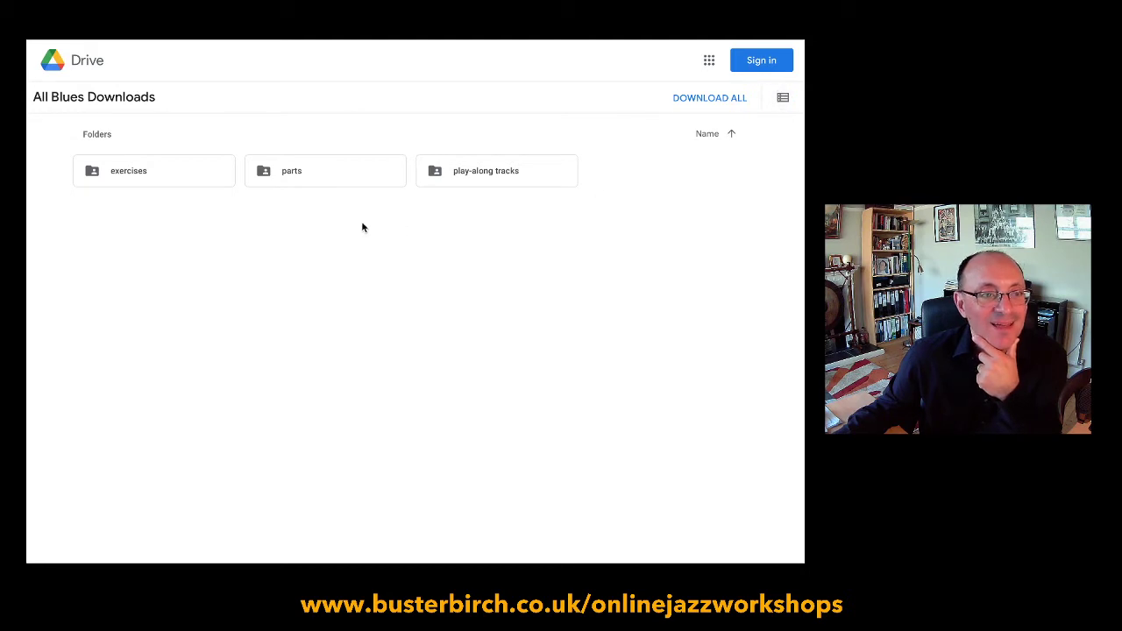
Open the exercises folder and toggle layouts, ending on the detailed list with Owner, Last modified and File size.
double_click(138, 173)
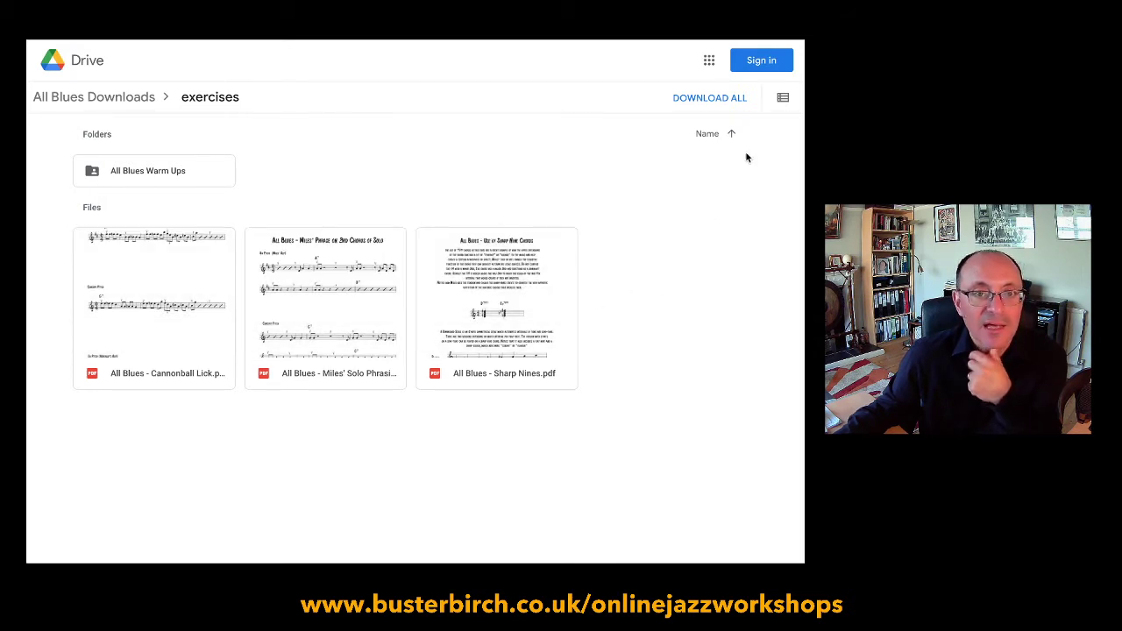
left_click(783, 98)
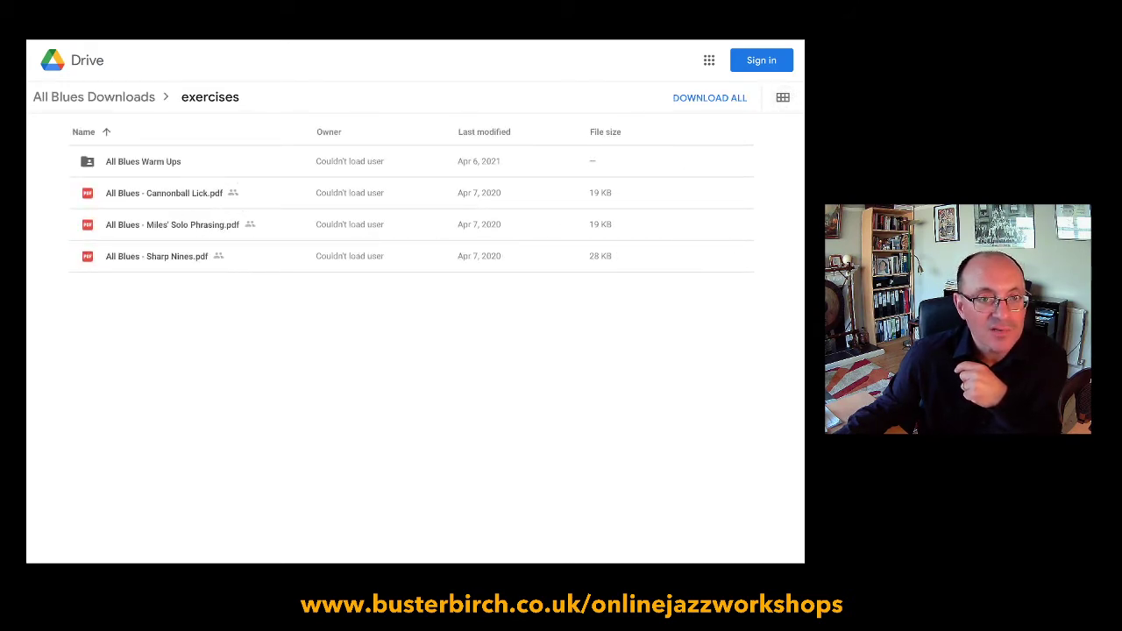
left_click(783, 98)
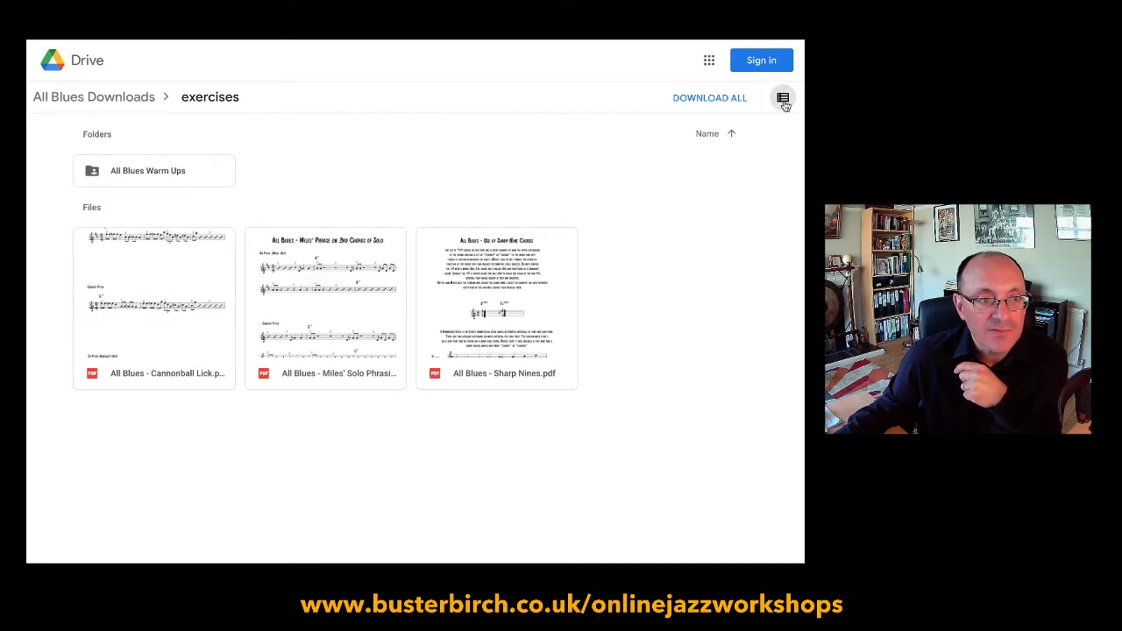
left_click(782, 99)
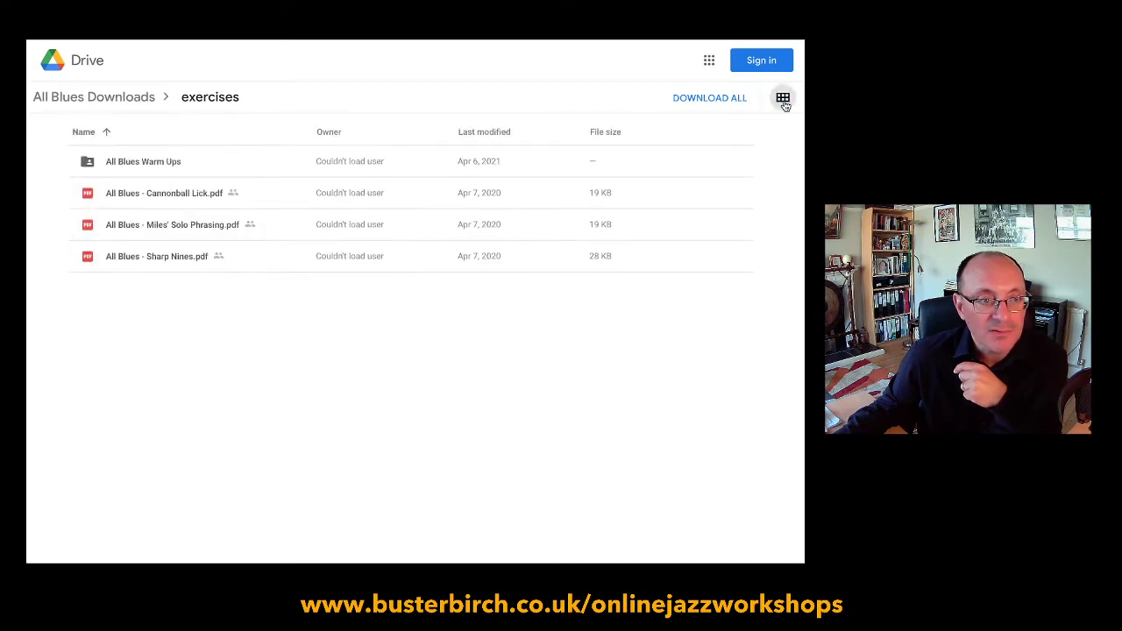
left_click(783, 98)
left_click(783, 98)
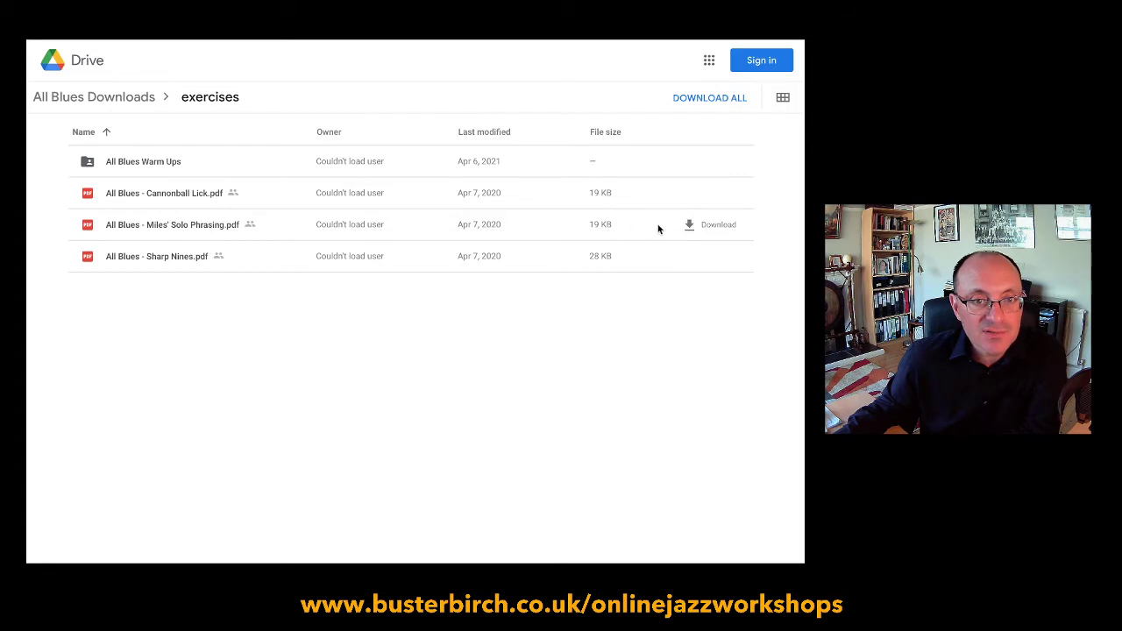
Download All Blues - Miles' Solo Phrasing.pdf from its row in the exercises folder.
left_click(726, 232)
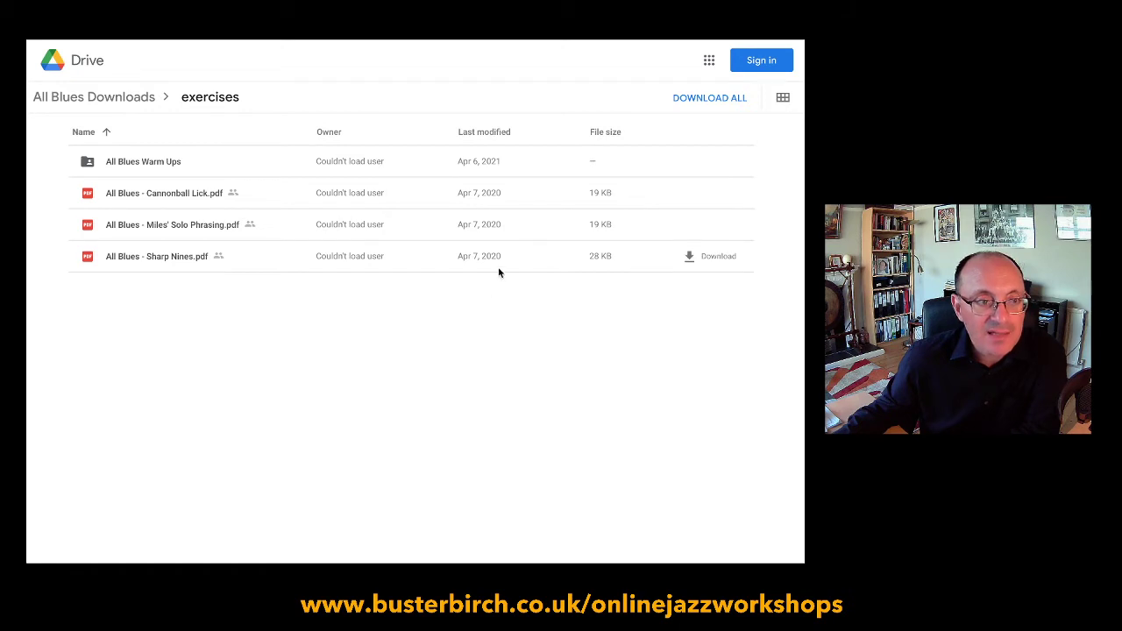
Preview All Blues - Cannonball Lick.pdf and scroll through its Bb, Concert and Eb versions.
double_click(186, 194)
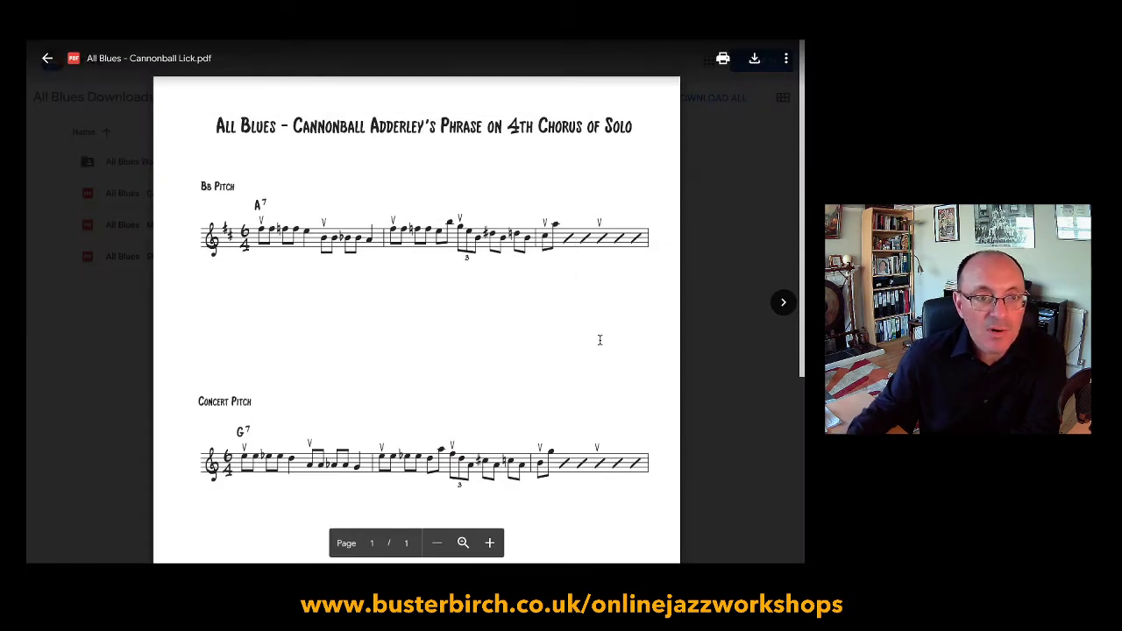
scroll(601, 343, "down", 3)
scroll(600, 340, "up", 3)
scroll(600, 340, "down", 5)
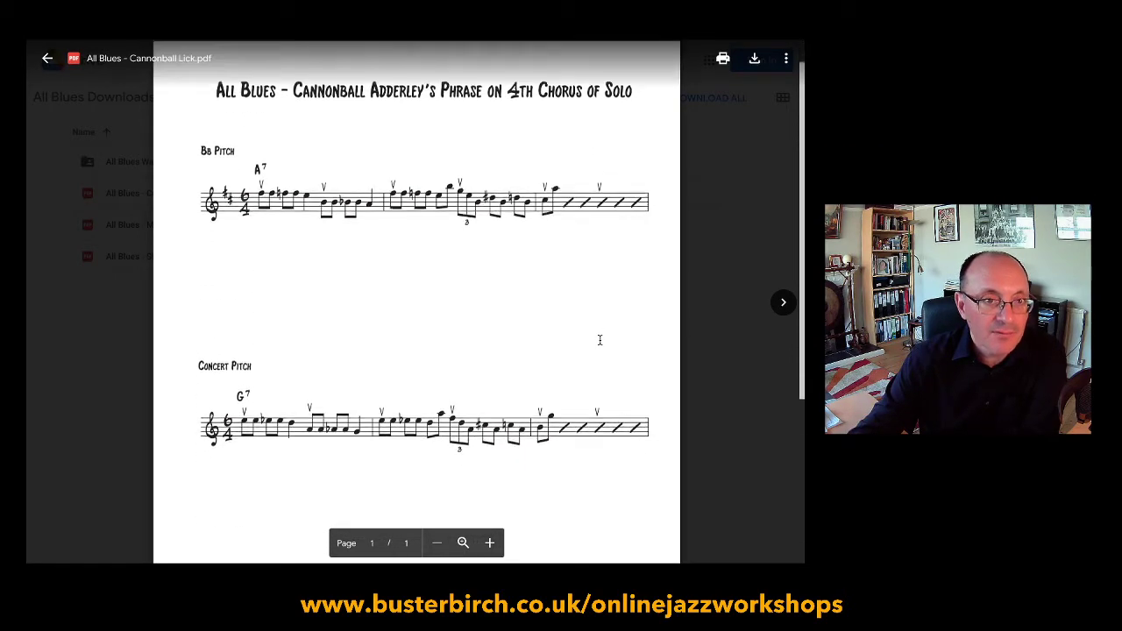
scroll(600, 340, "up", 5)
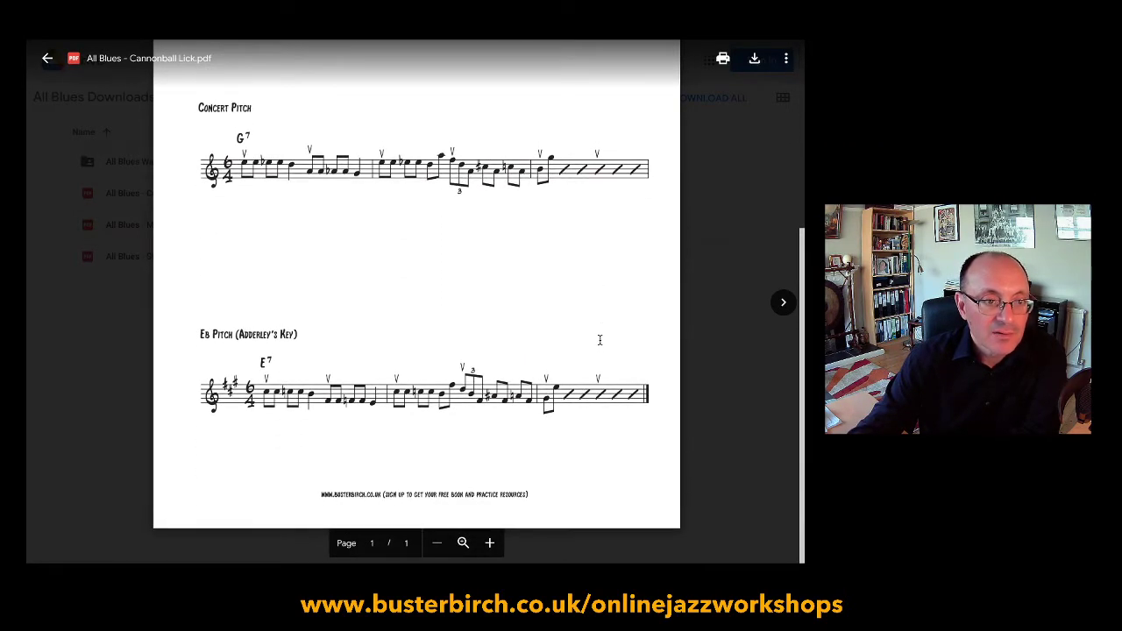
scroll(599, 340, "down", 5)
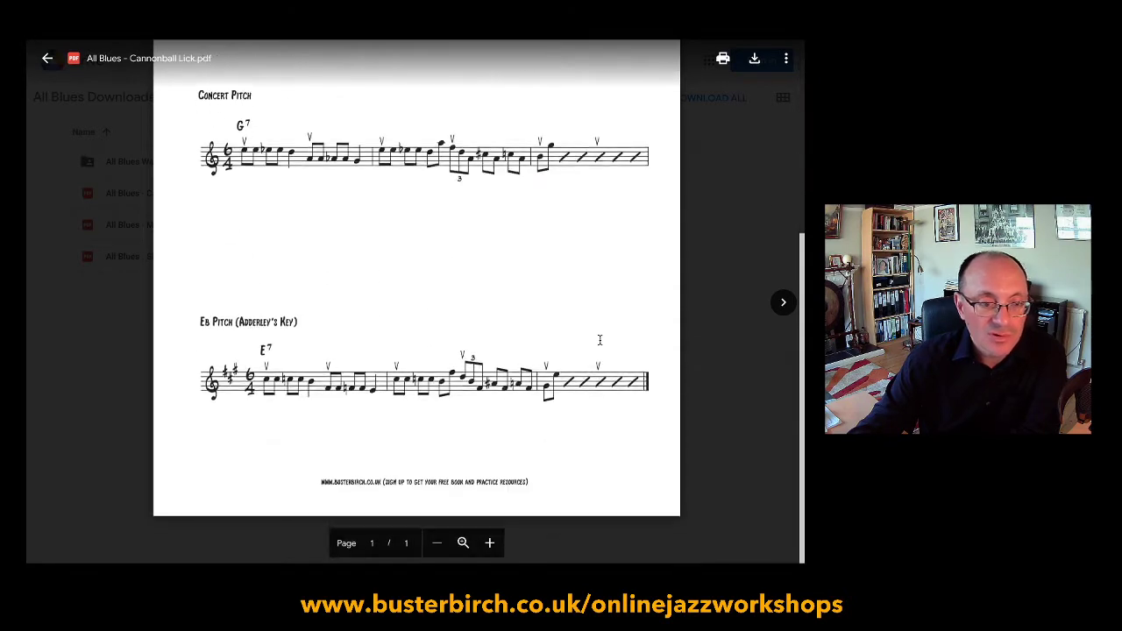
scroll(598, 338, "up", 5)
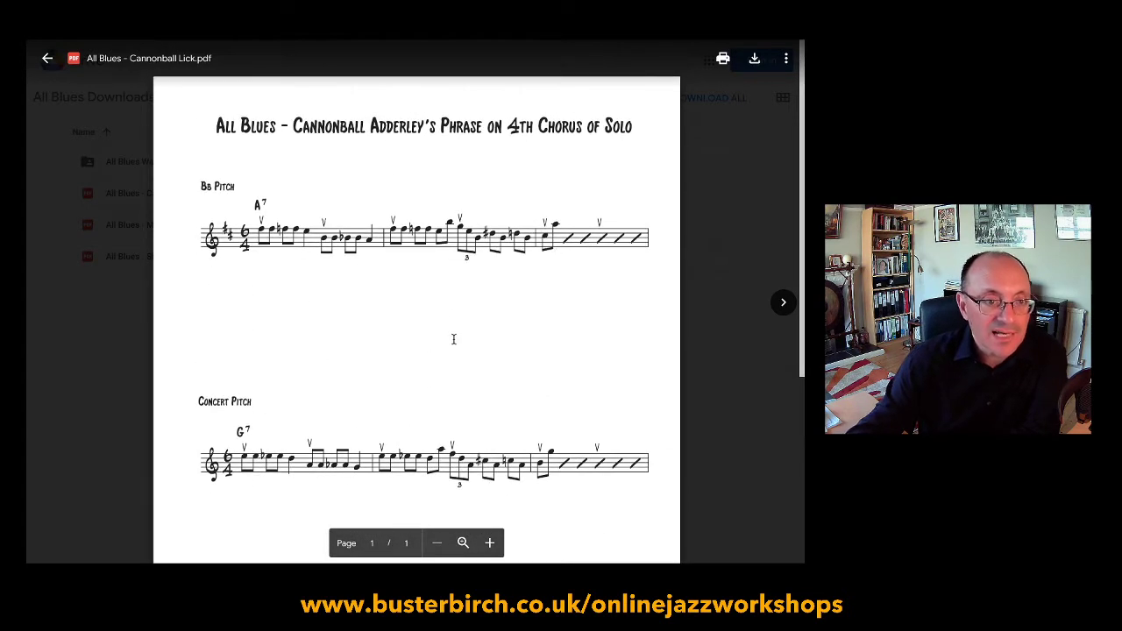
scroll(453, 336, "down", 5)
scroll(188, 170, "up", 5)
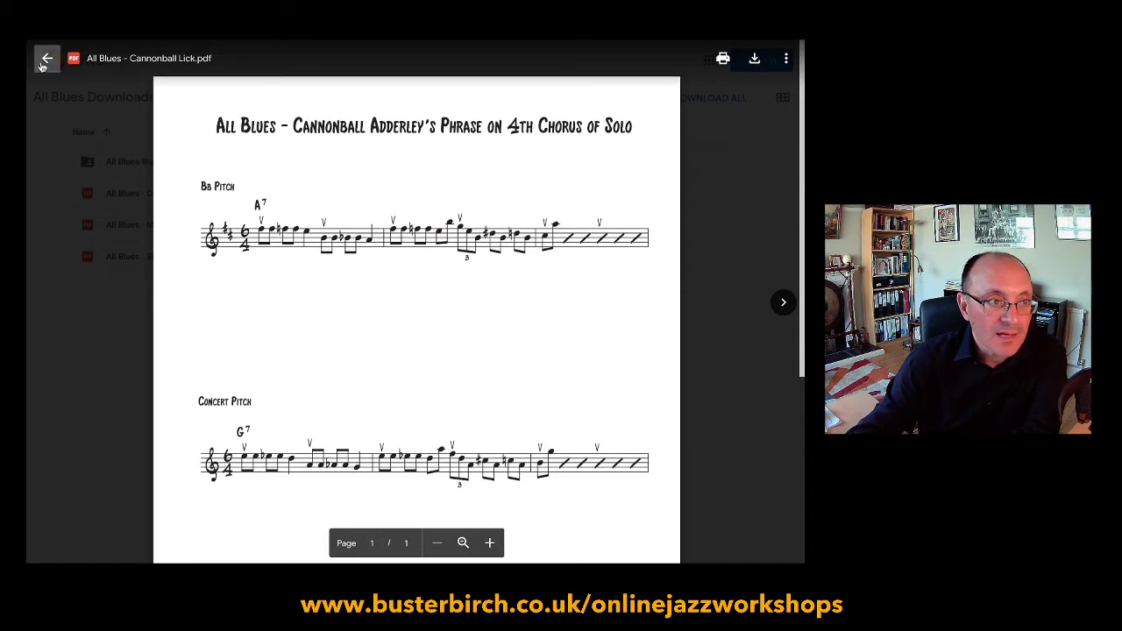
Close the Cannonball Lick preview, reopen it and scroll through the pitch versions again.
left_click(47, 57)
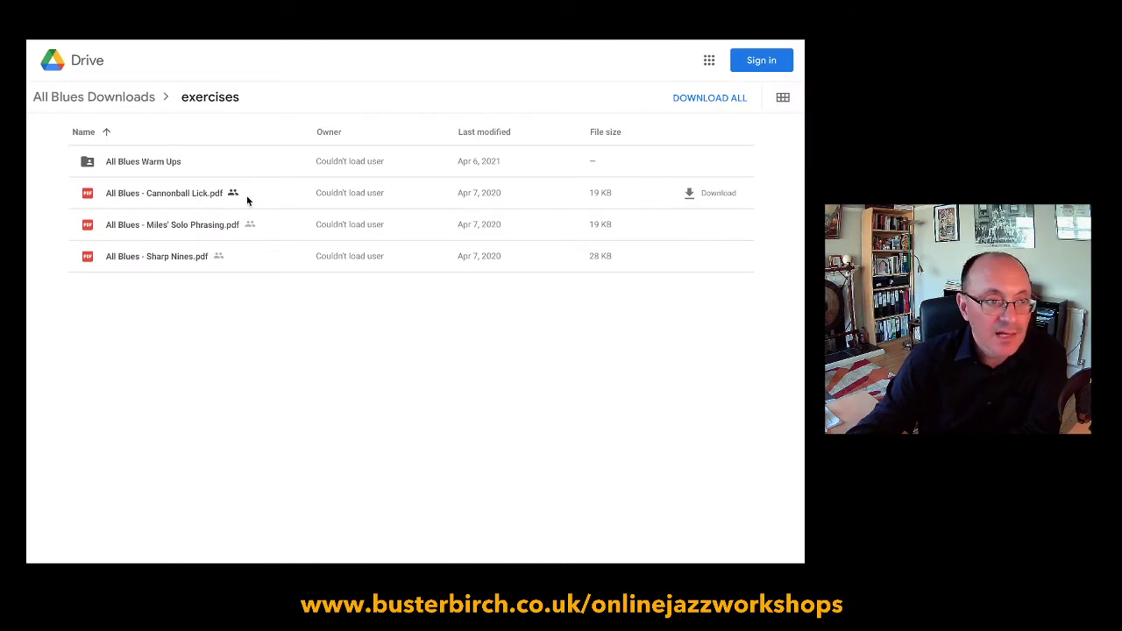
left_click(167, 193)
scroll(391, 383, "down", 3)
scroll(392, 383, "up", 3)
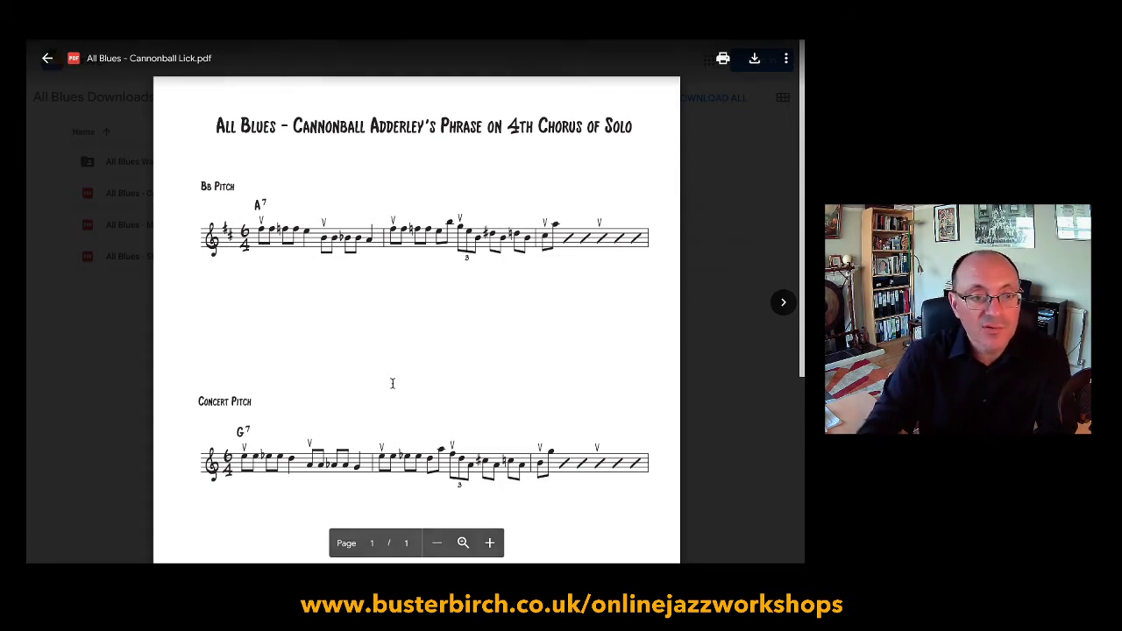
scroll(203, 436, "down", 3)
scroll(203, 436, "up", 3)
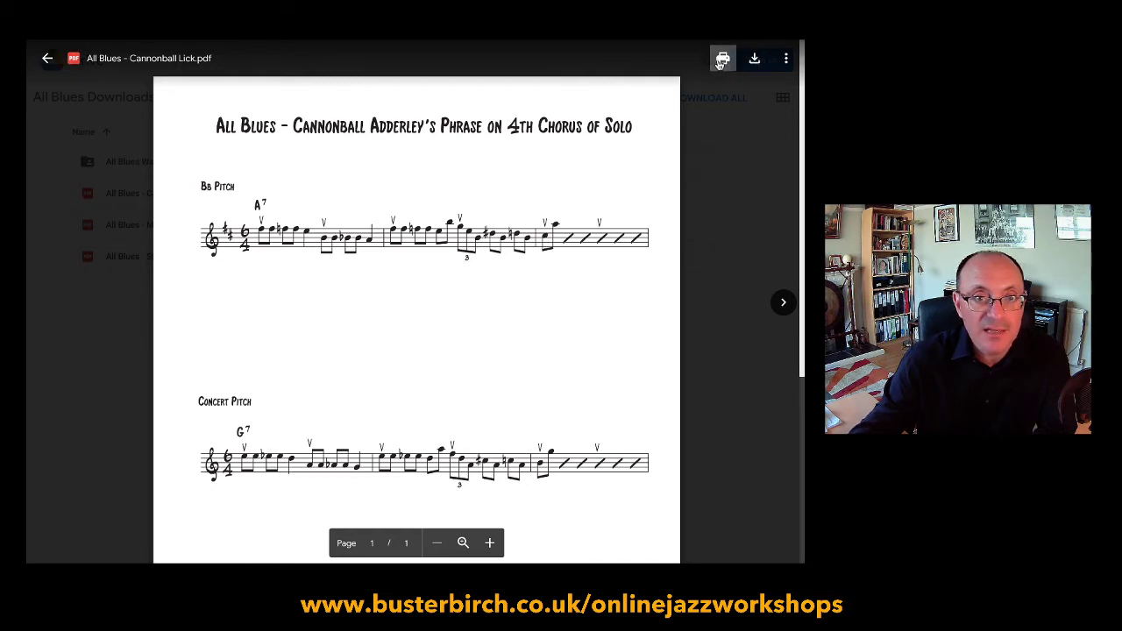
scroll(628, 194, "up", 1)
scroll(628, 194, "down", 1)
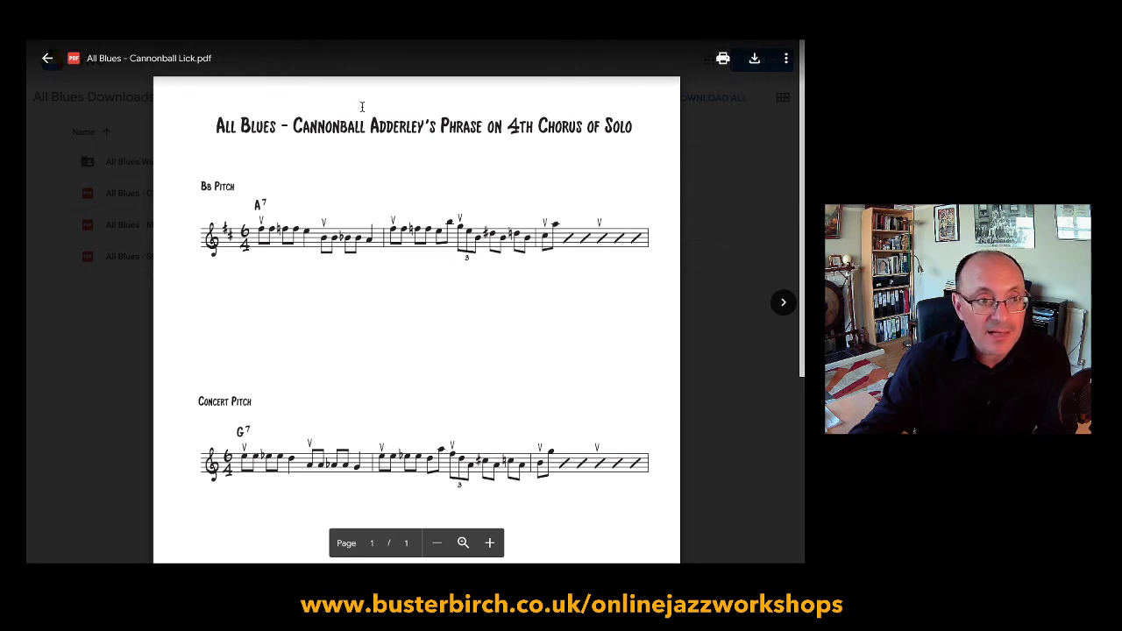
Close the PDF preview and open the All Blues Warm Ups folder.
left_click(47, 62)
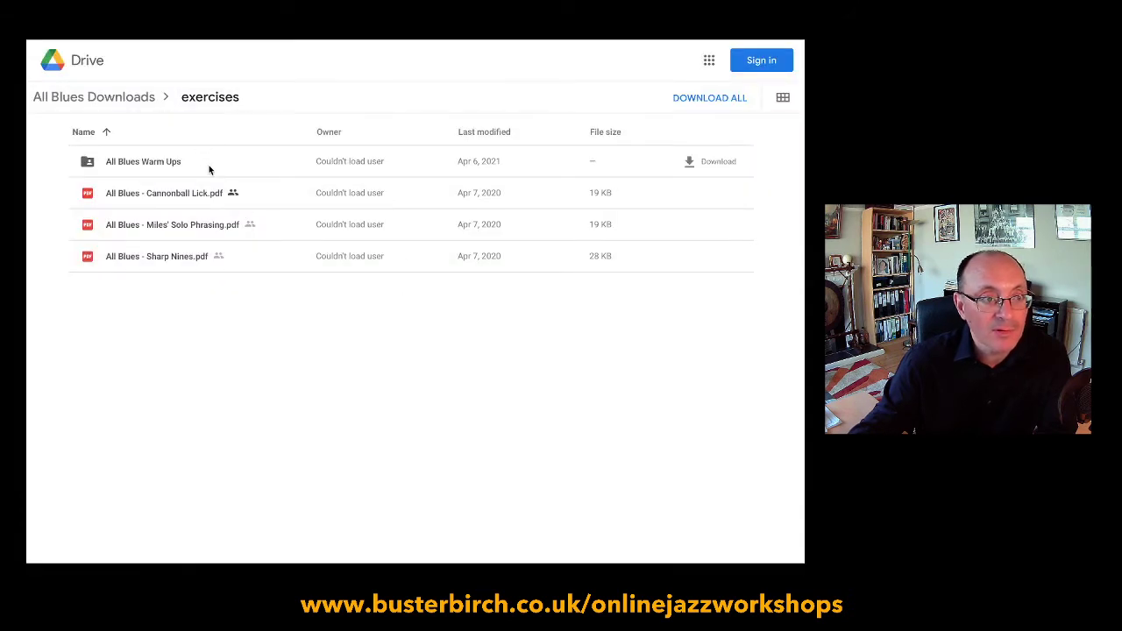
double_click(122, 163)
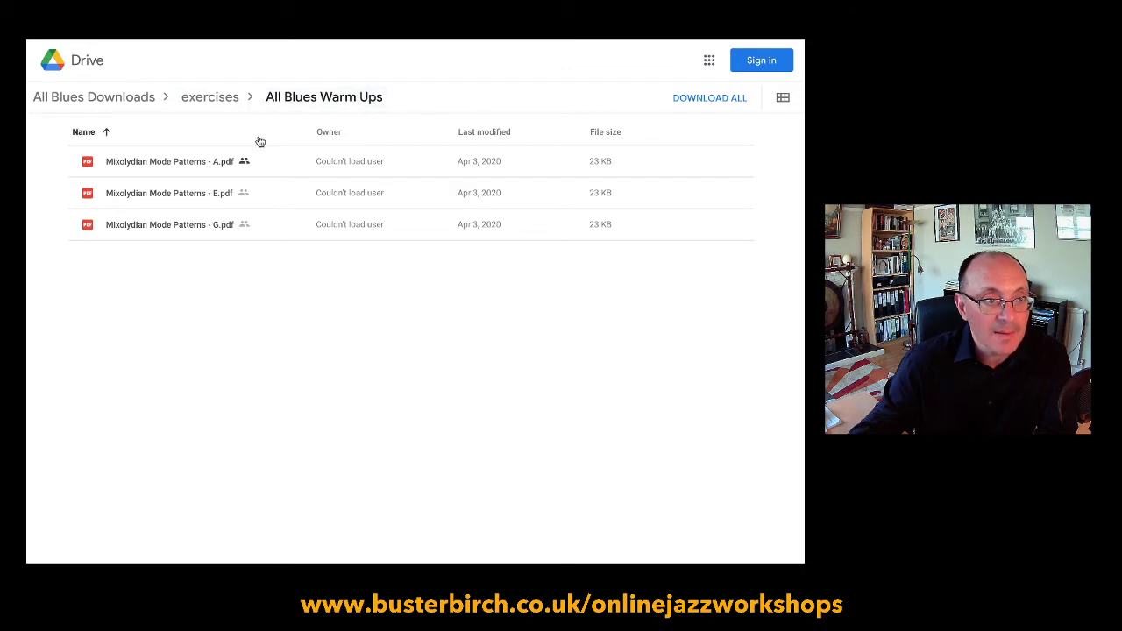
Preview Mixolydian Mode Patterns - G.pdf, scroll through it, then close it.
double_click(169, 226)
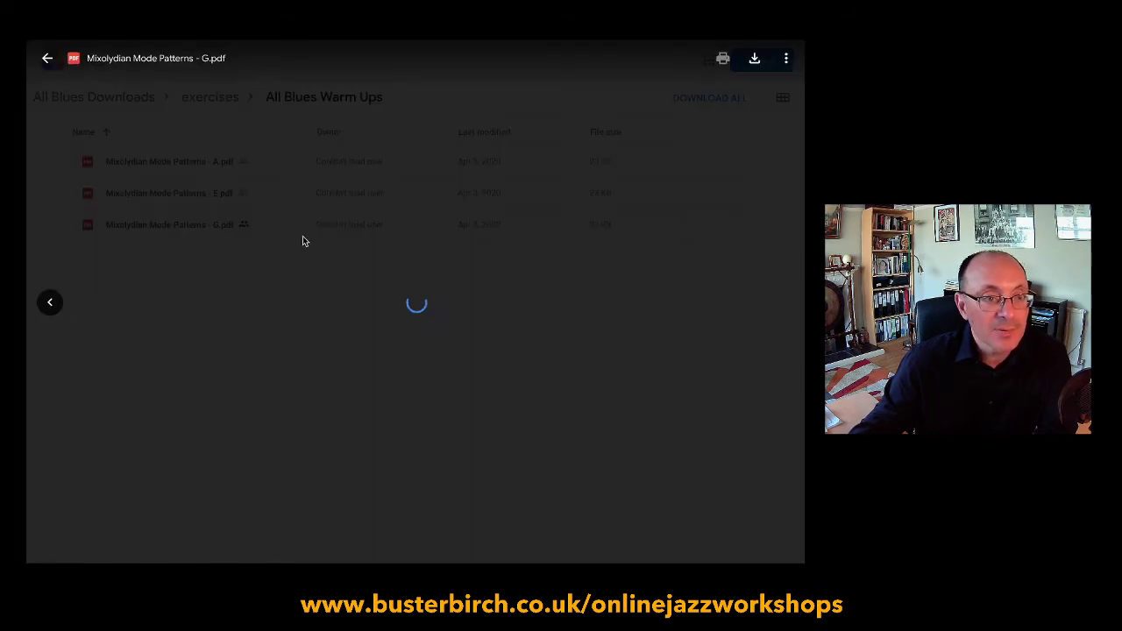
scroll(519, 265, "down", 3)
scroll(514, 244, "up", 3)
scroll(514, 245, "down", 3)
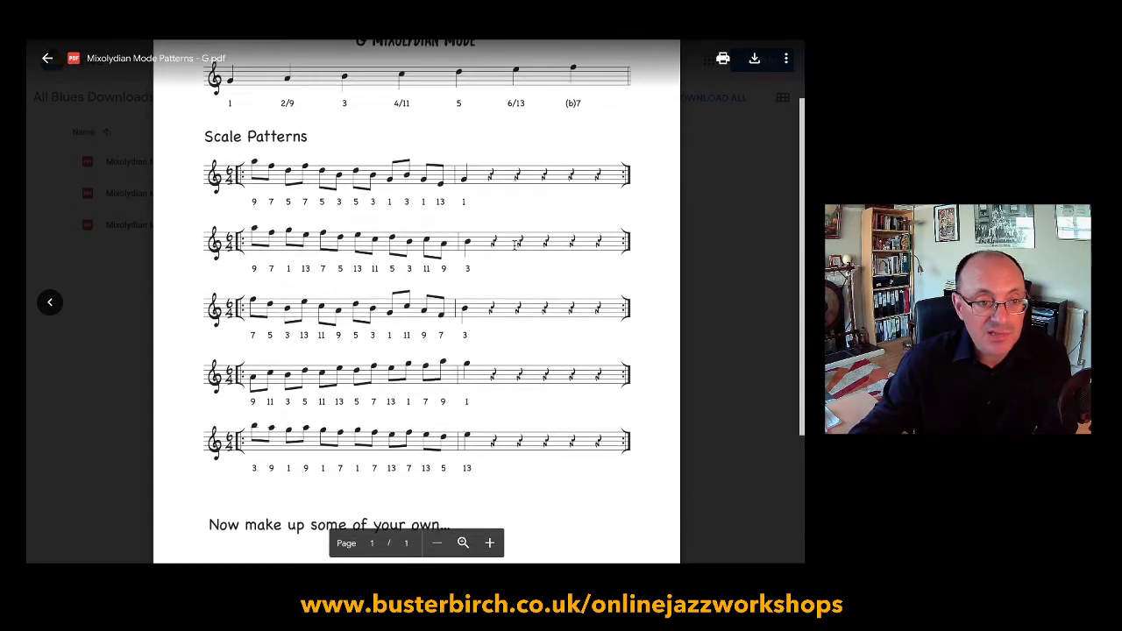
scroll(652, 85, "up", 3)
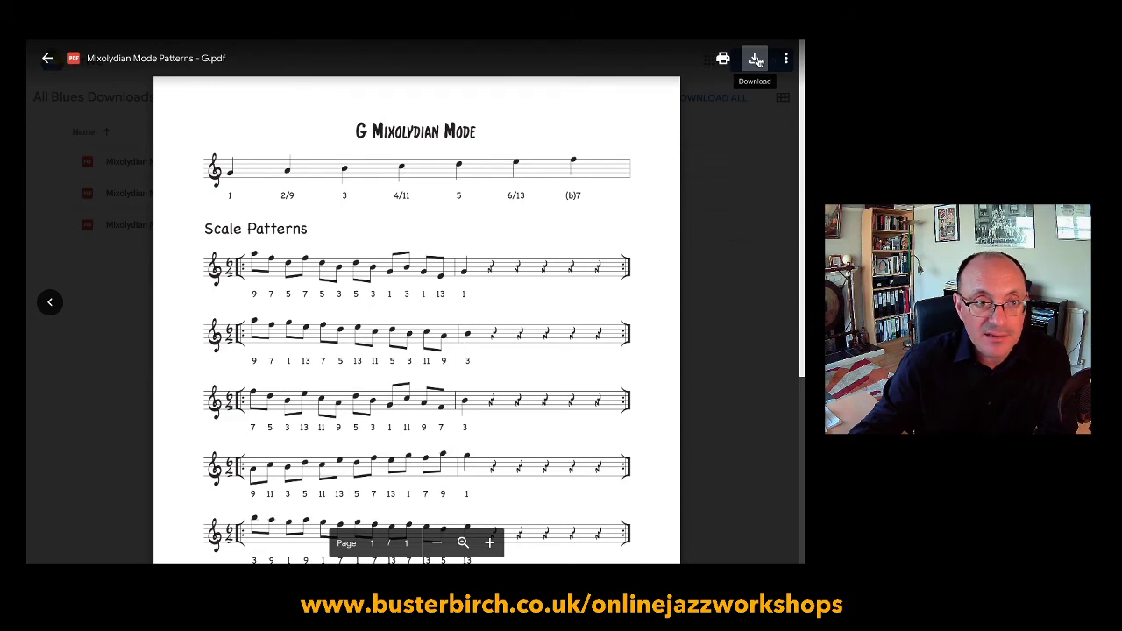
left_click(47, 58)
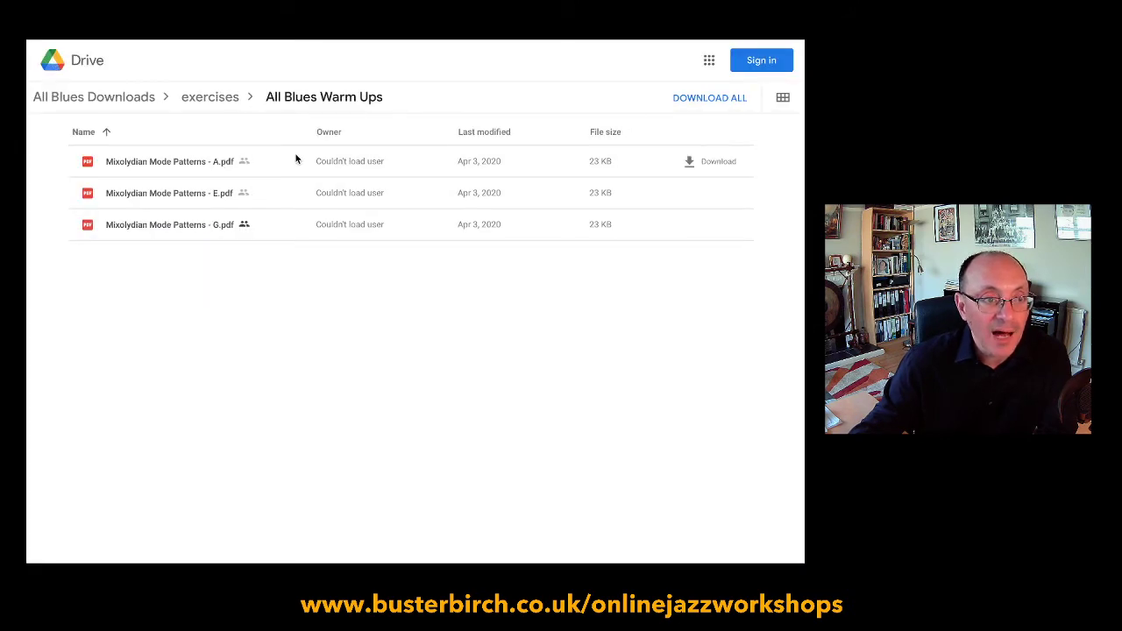
Download Mixolydian Mode Patterns - A.pdf, switch to thumbnails, download it again and briefly preview it.
left_click(719, 165)
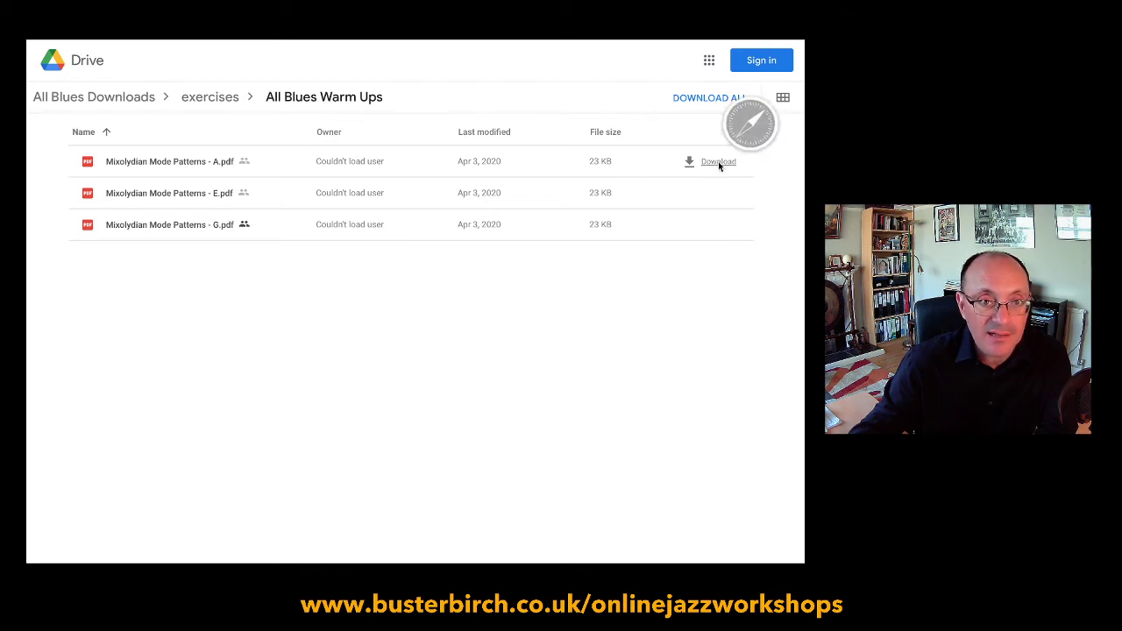
left_click(783, 97)
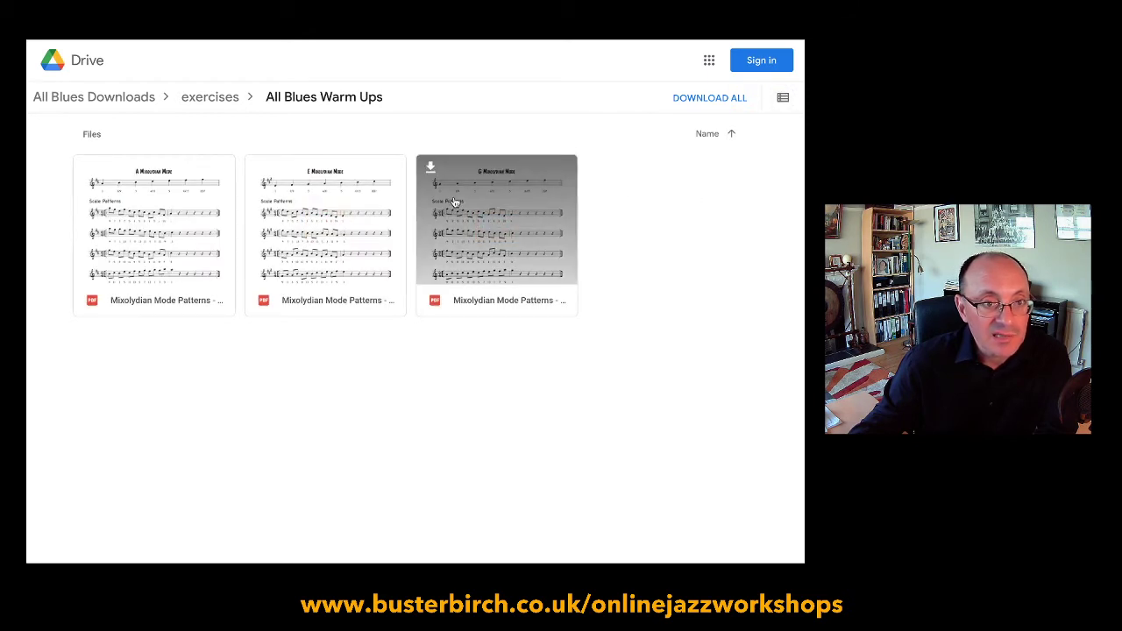
left_click(89, 172)
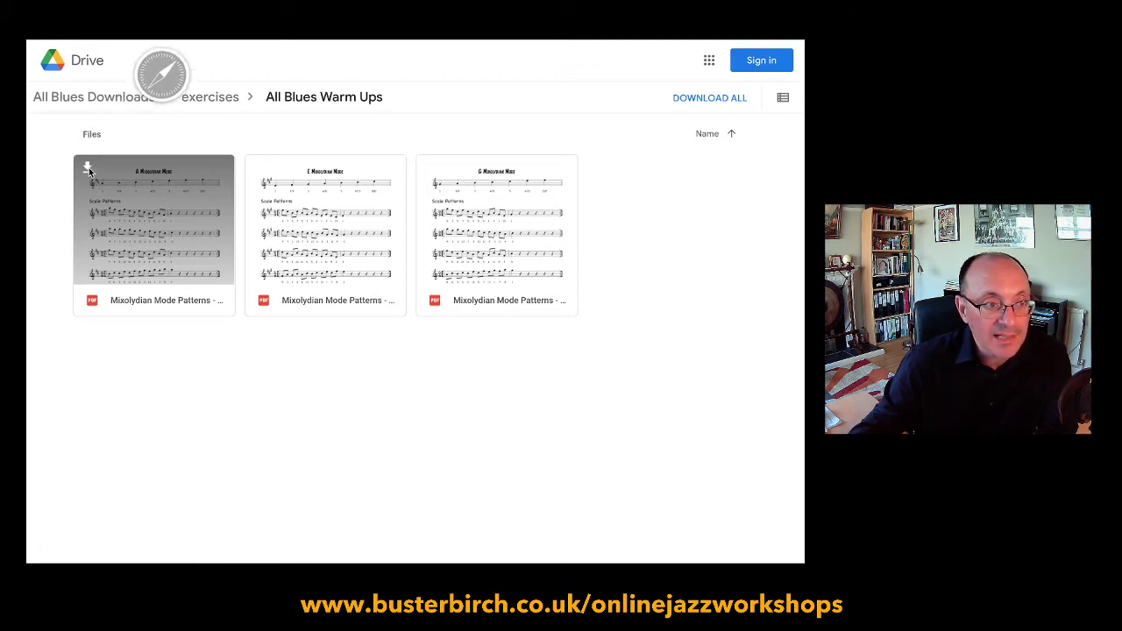
left_click(166, 250)
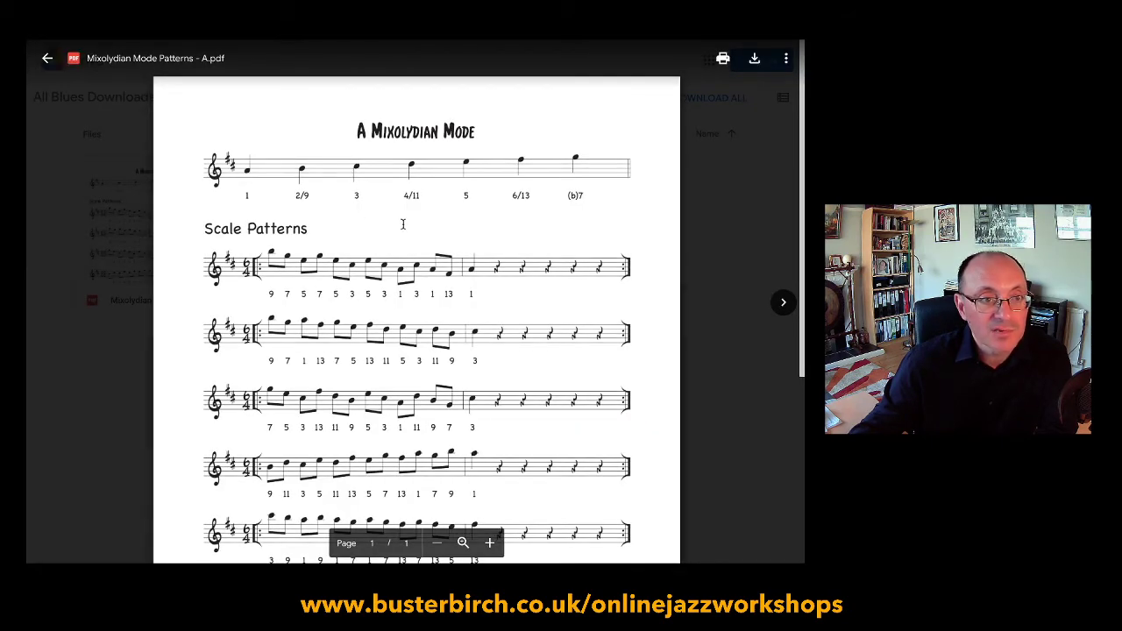
left_click(47, 58)
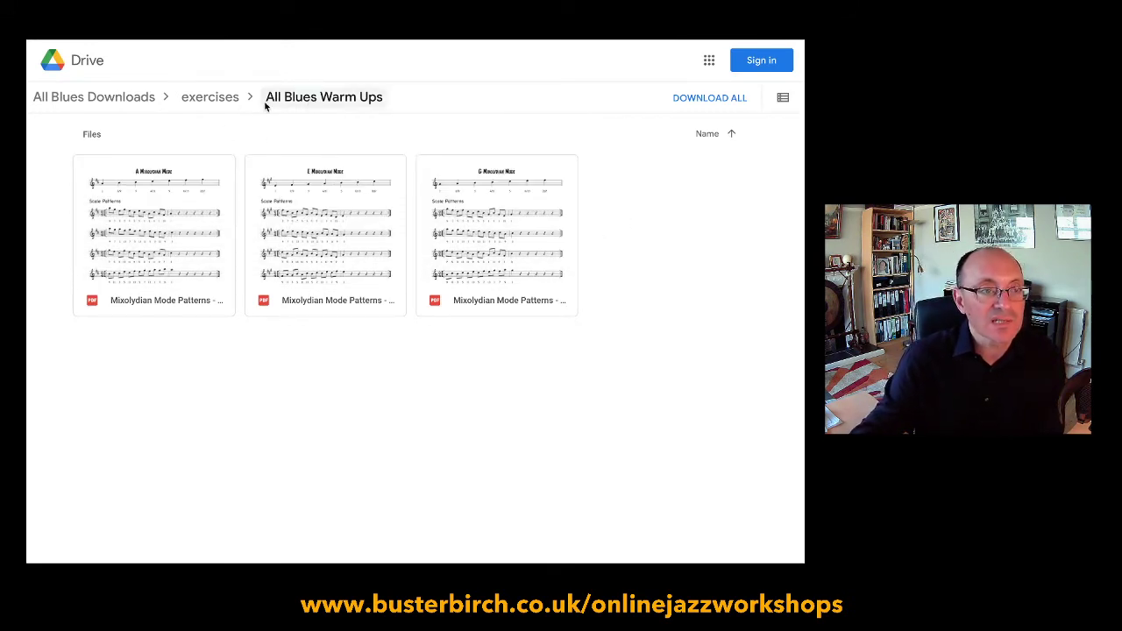
Go up to All Blues Downloads, open play-along tracks and settle on the detailed list view.
left_click(100, 99)
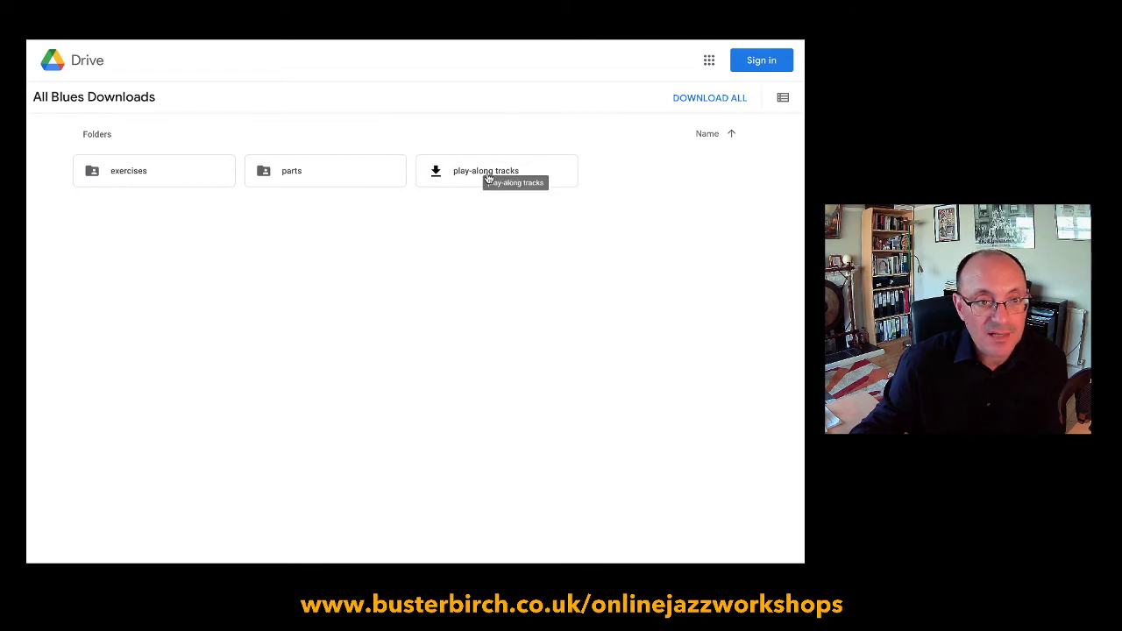
double_click(471, 175)
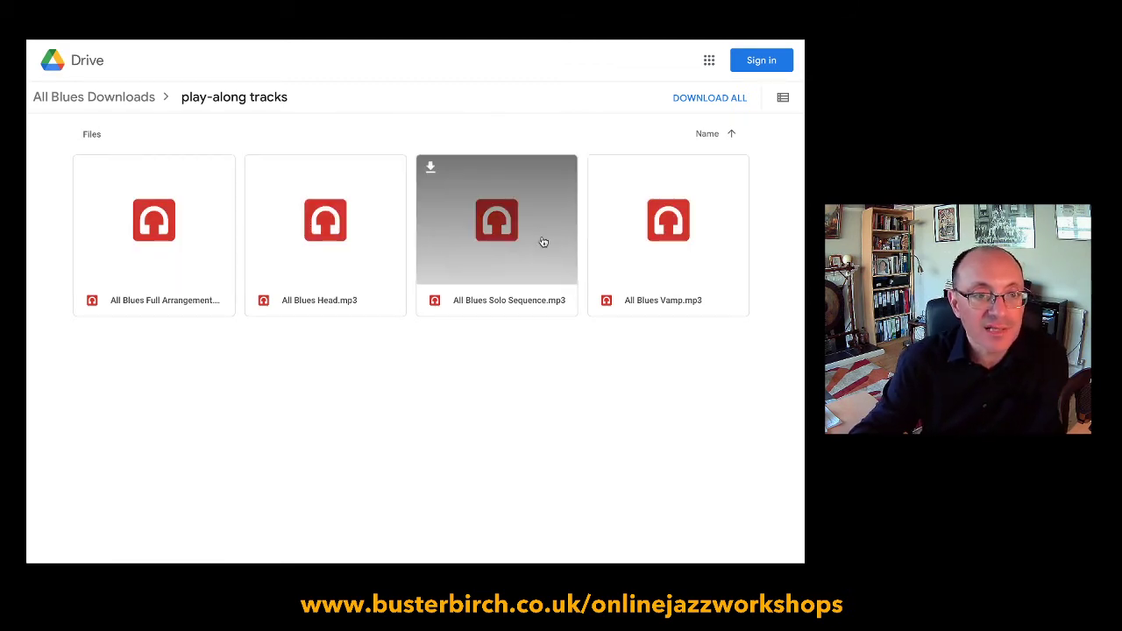
left_click(782, 98)
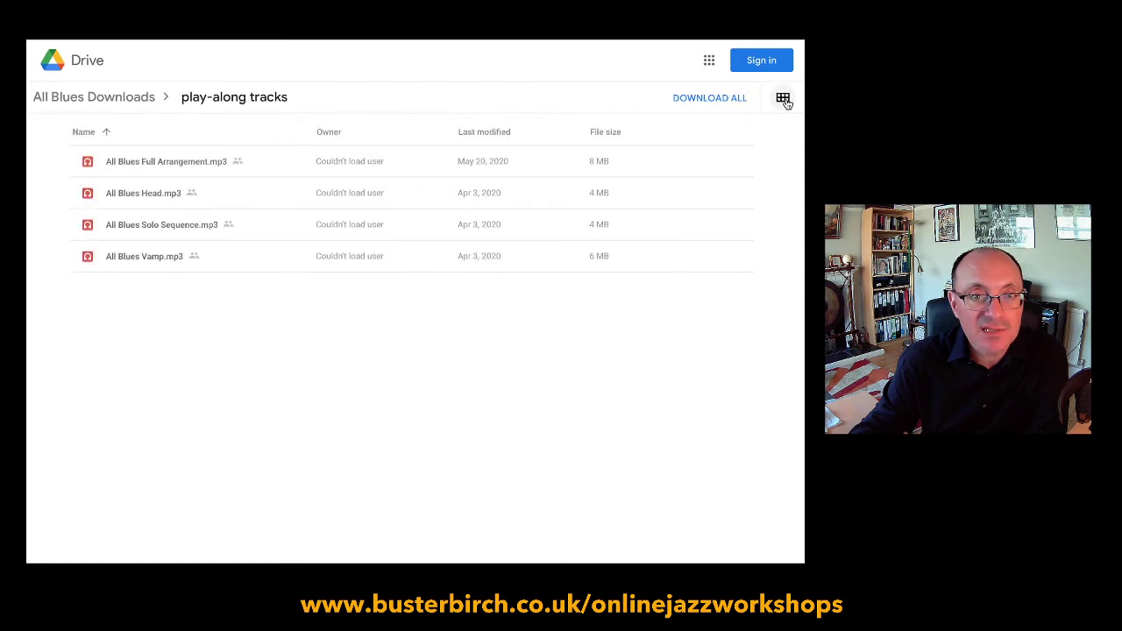
left_click(783, 99)
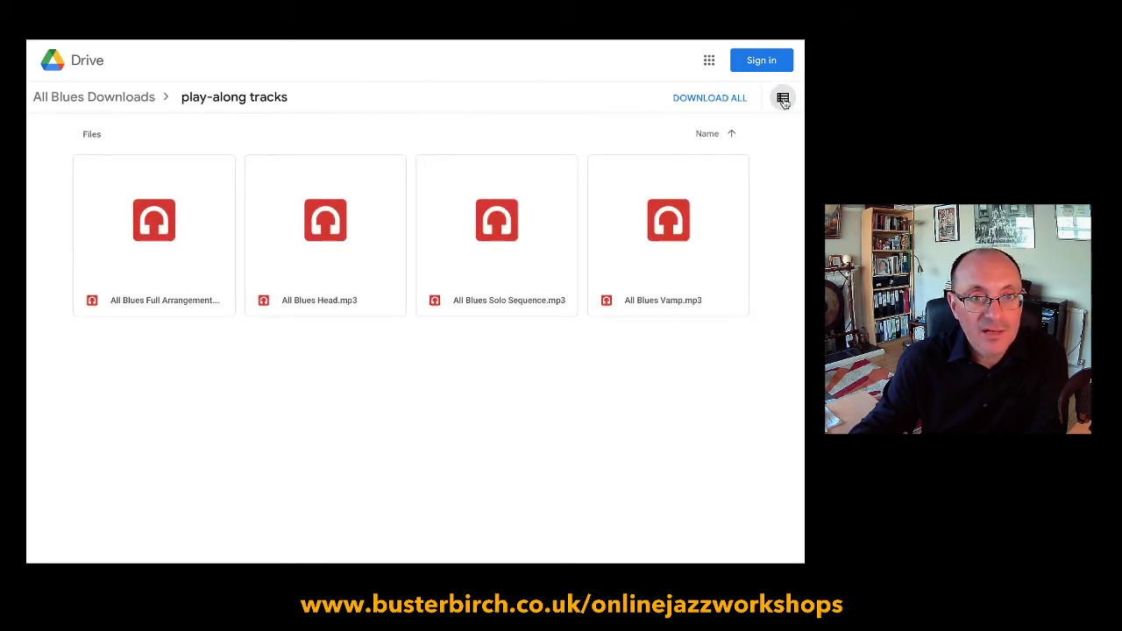
left_click(783, 98)
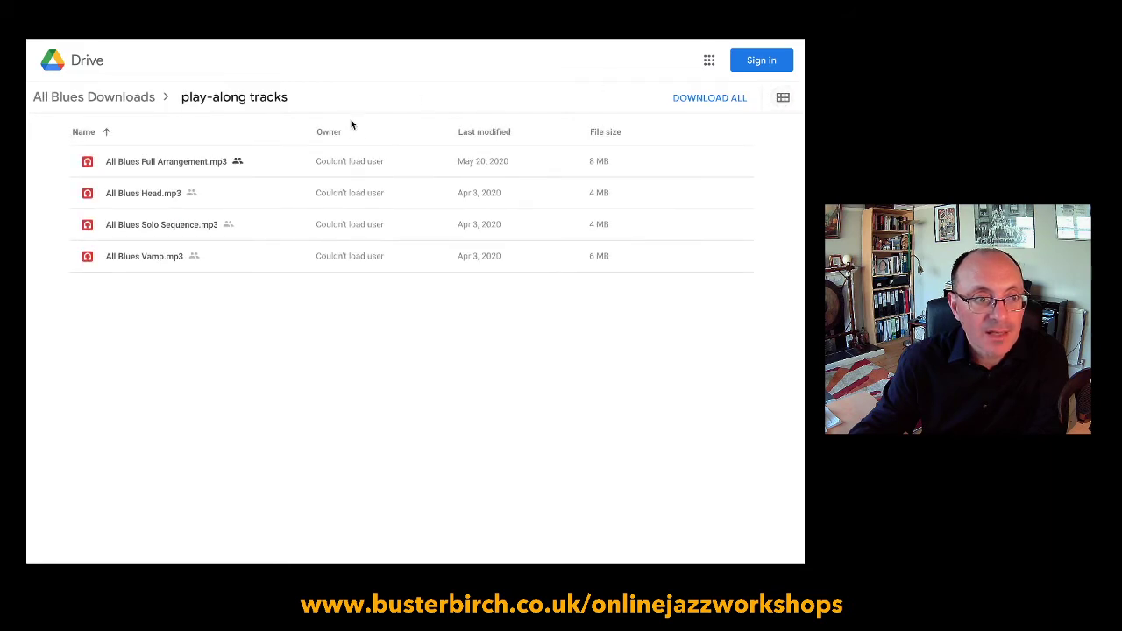
Play the All Blues Solo Sequence.mp3 preview and download the track from the viewer.
double_click(130, 227)
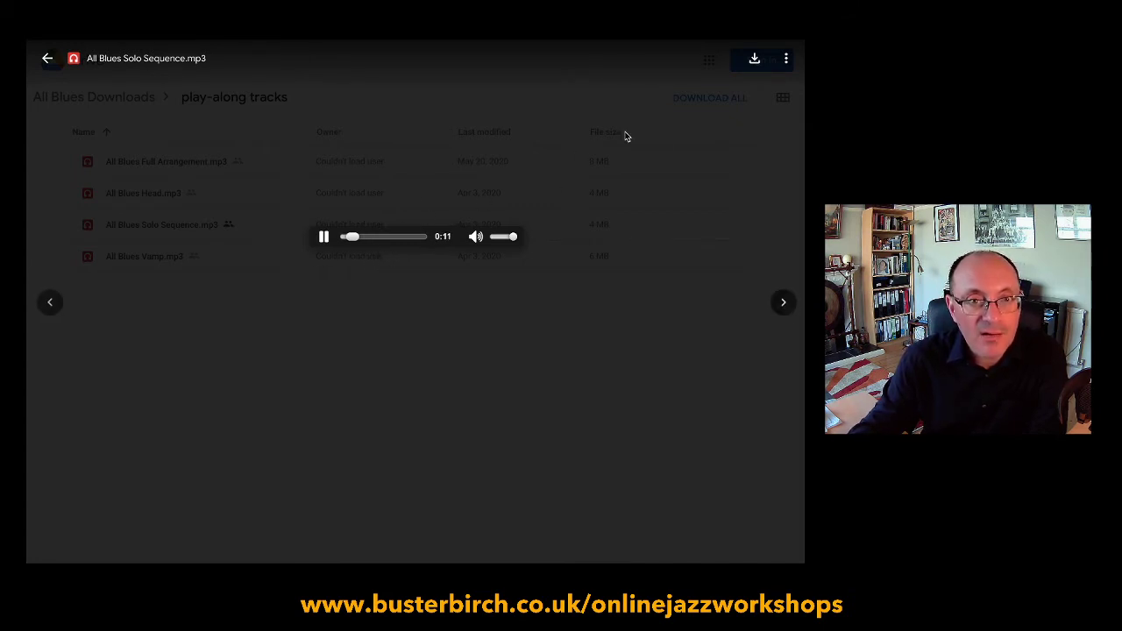
left_click(754, 62)
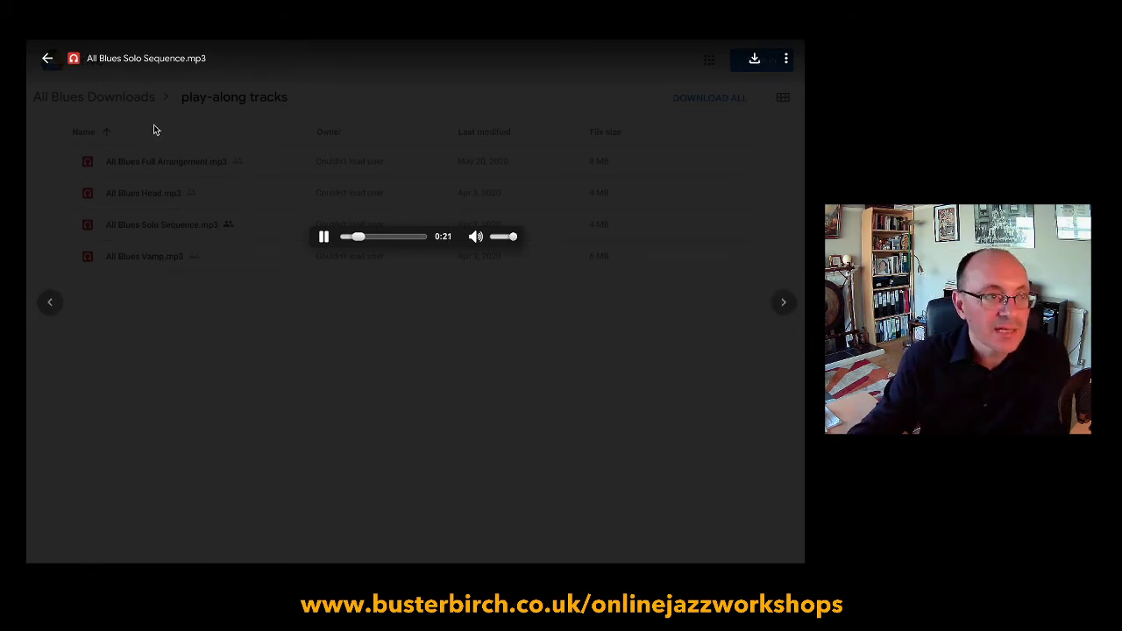
Close the audio preview, download All Blues Vamp.mp3, and return to All Blues Downloads.
left_click(49, 62)
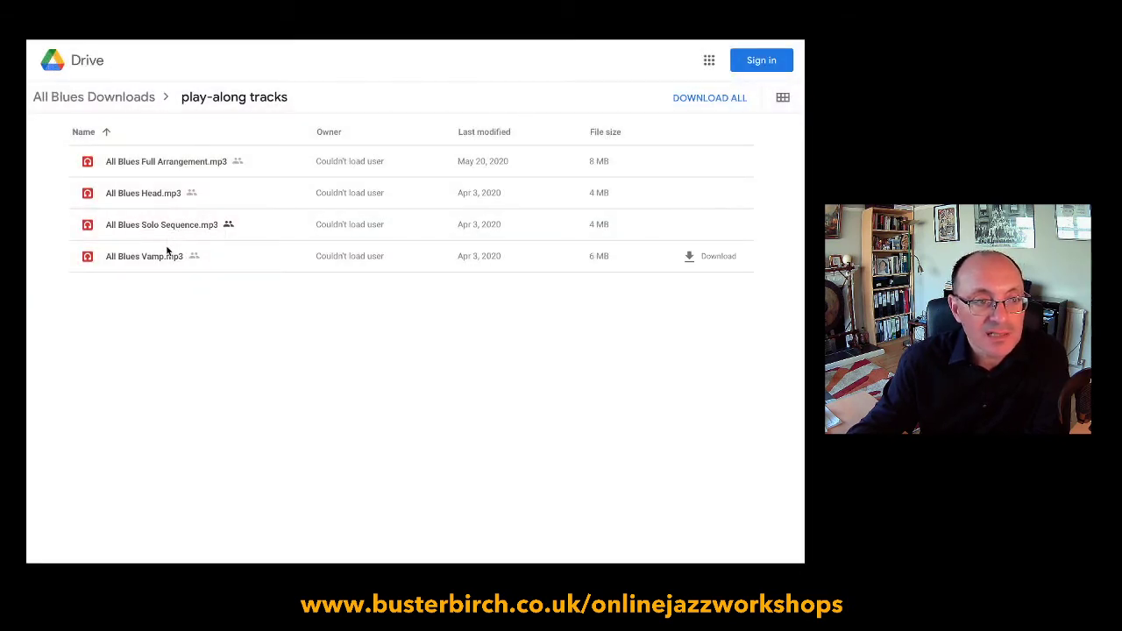
left_click(716, 257)
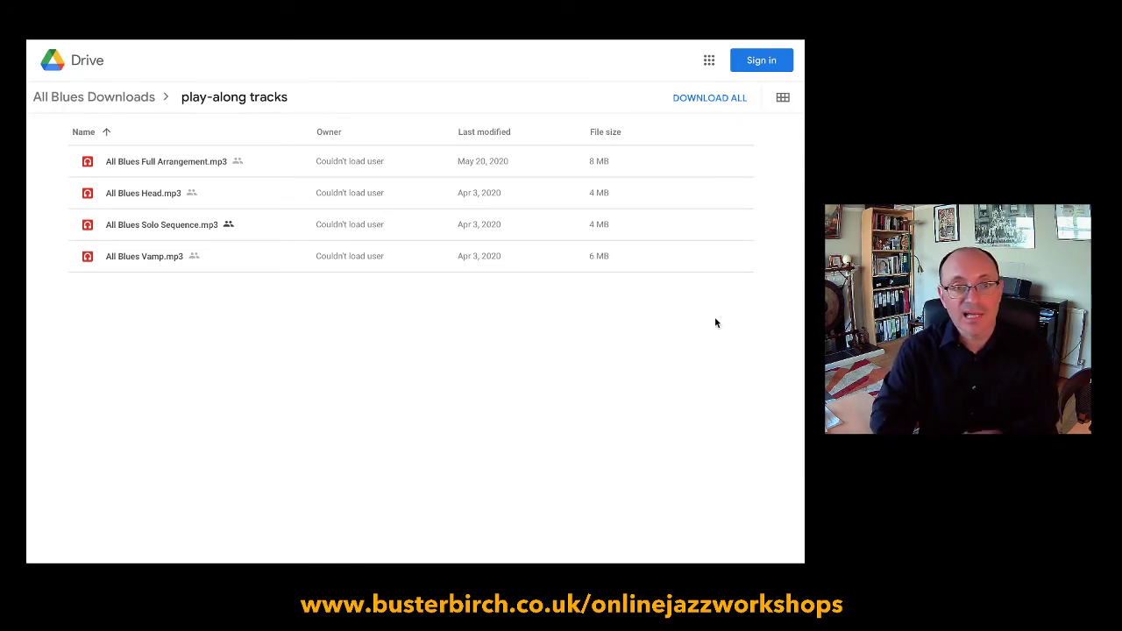
left_click(128, 103)
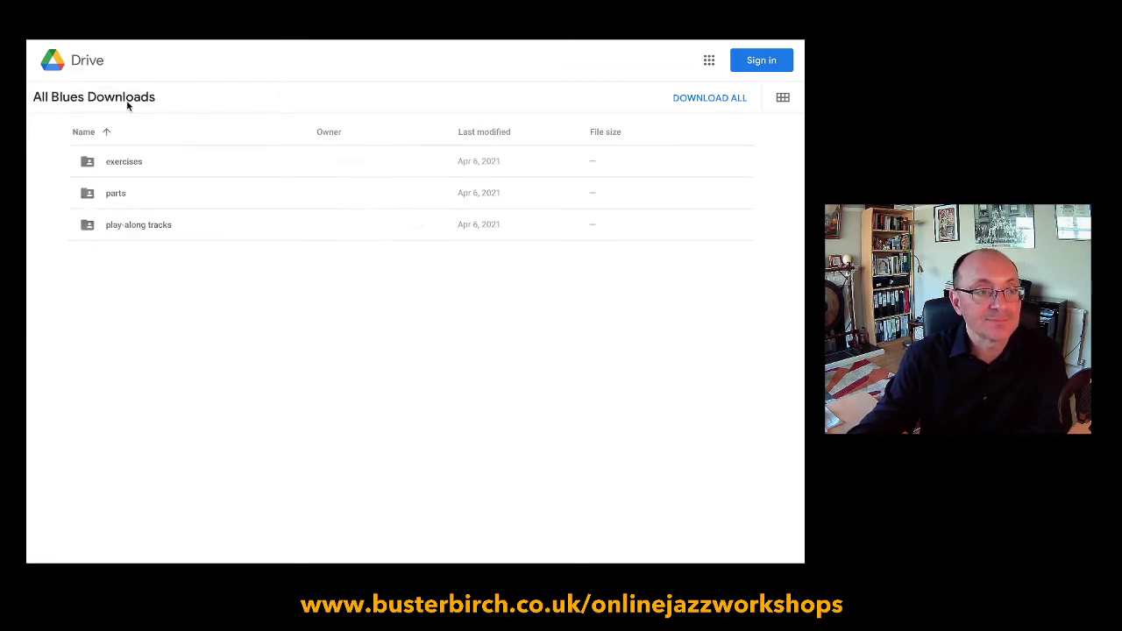
Preview All Blues - Piano.pdf in the parts folder, scrolling through it, then close the preview.
double_click(114, 194)
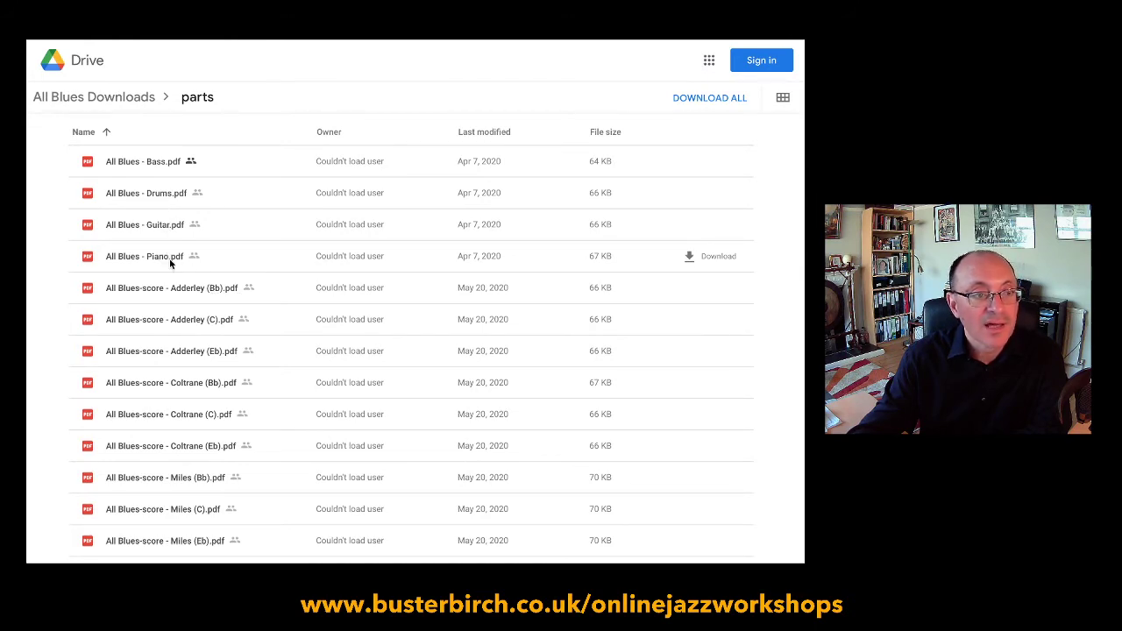
double_click(155, 257)
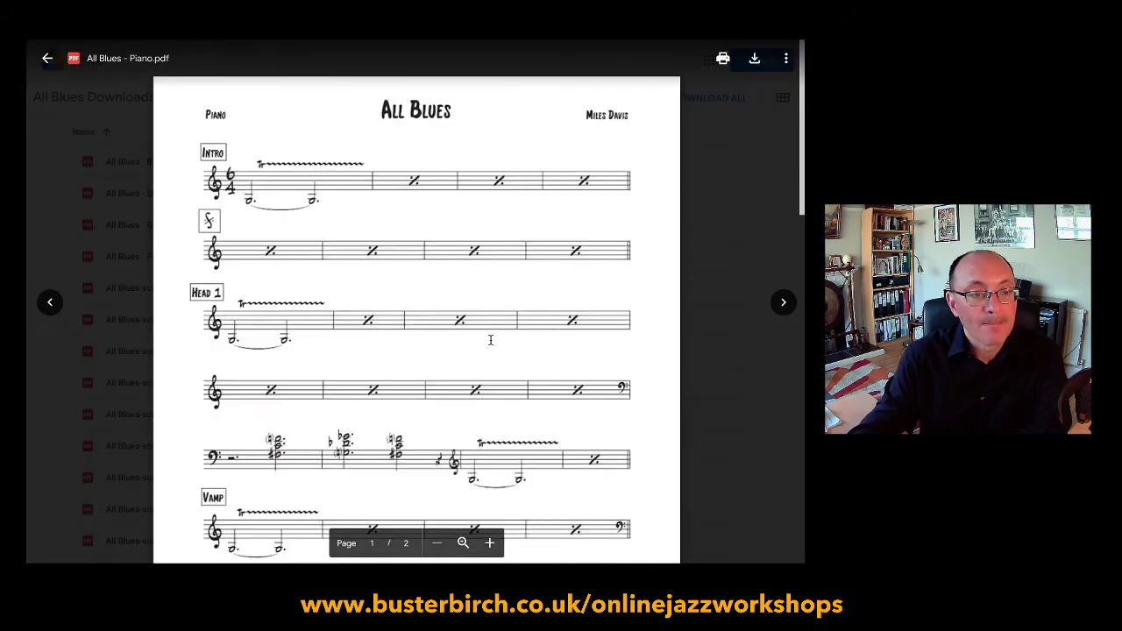
scroll(490, 339, "down", 10)
scroll(490, 337, "up", 10)
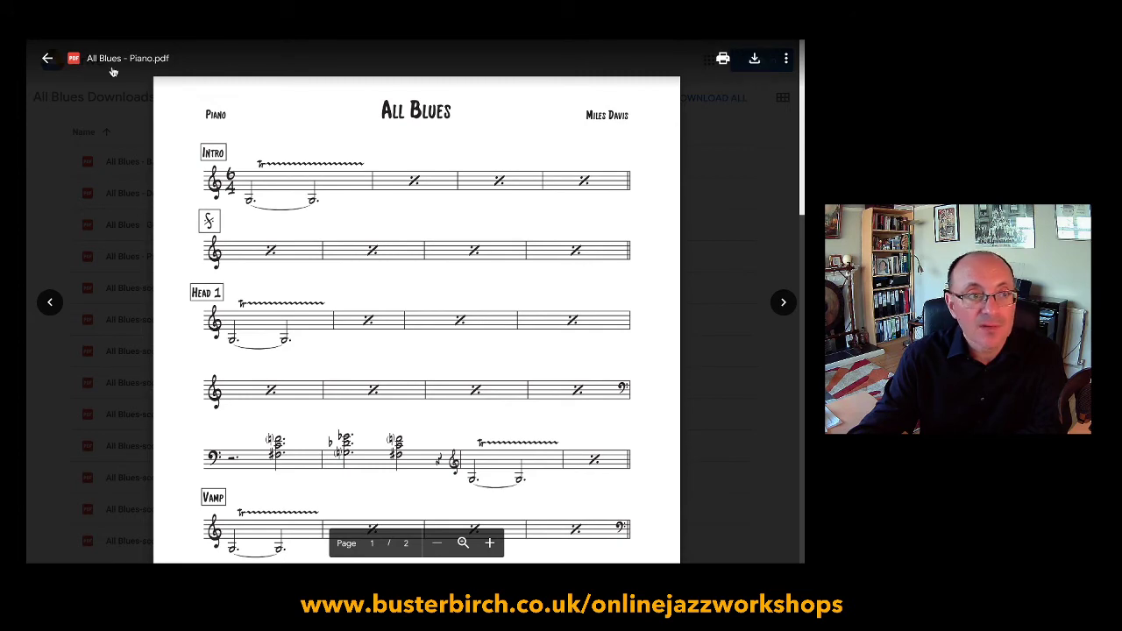
left_click(49, 58)
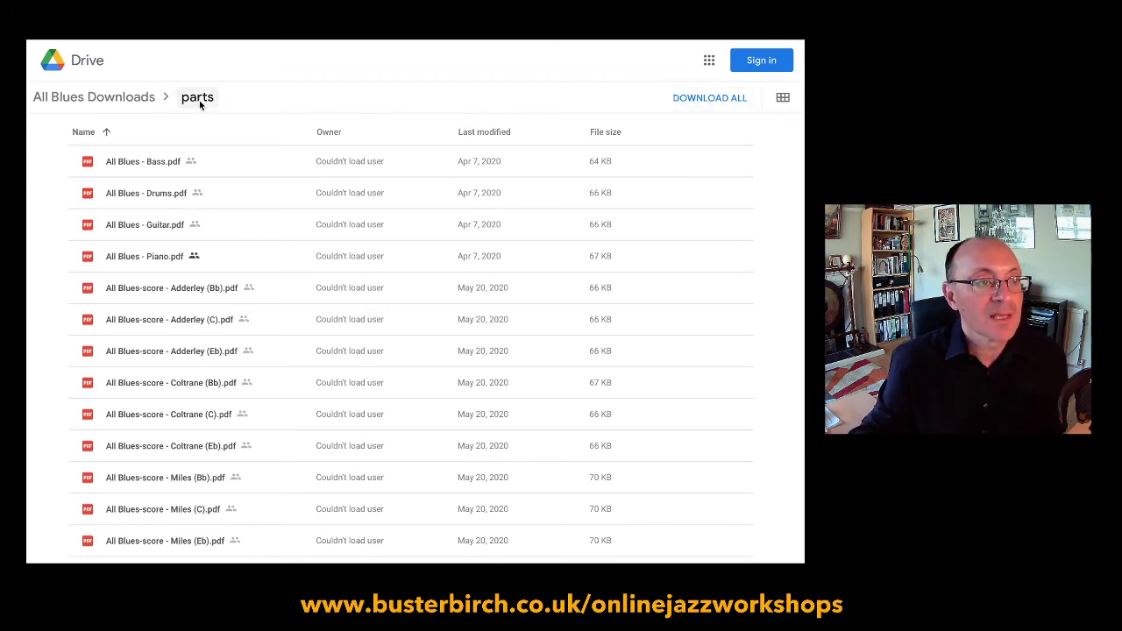
Go back up to All Blues Downloads and Download All to zip the folder.
left_click(100, 103)
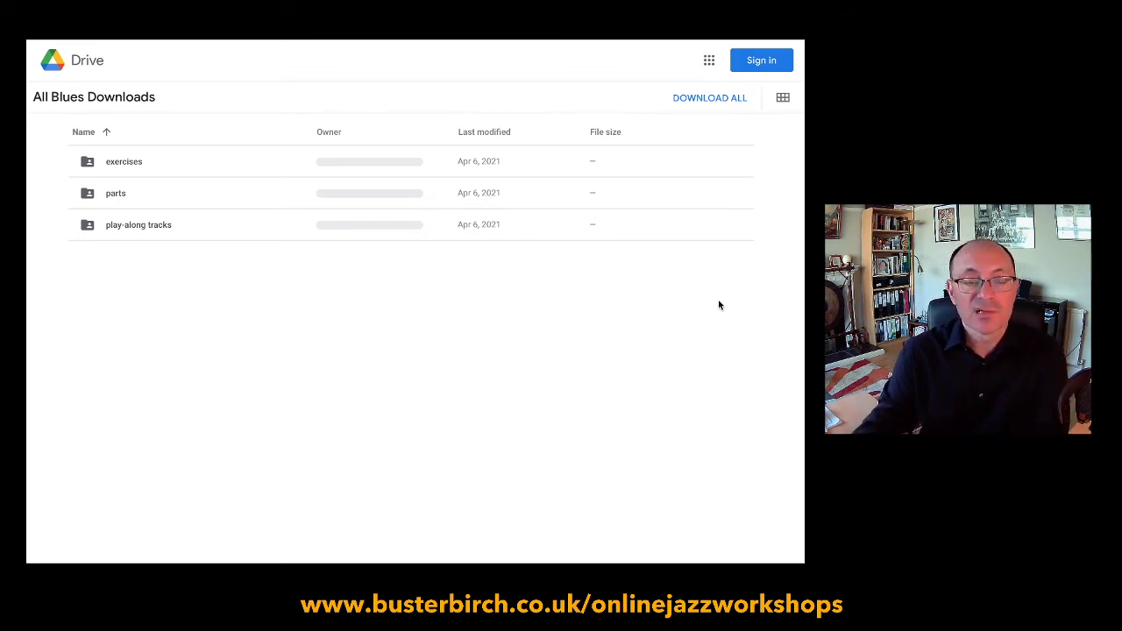
left_click(704, 103)
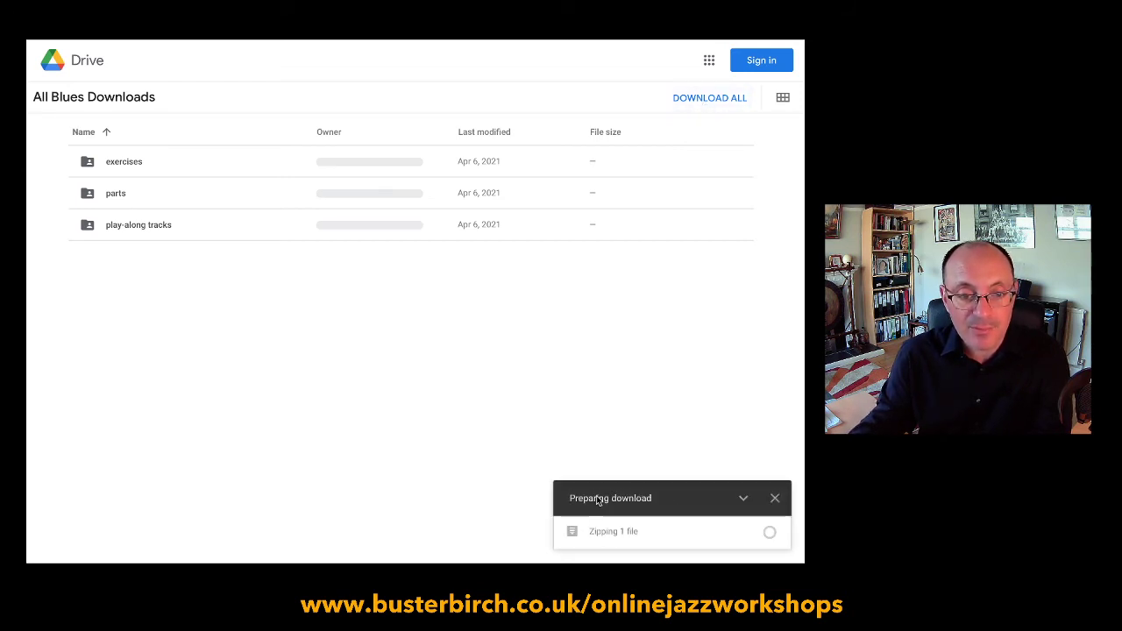
mouse_move(633, 529)
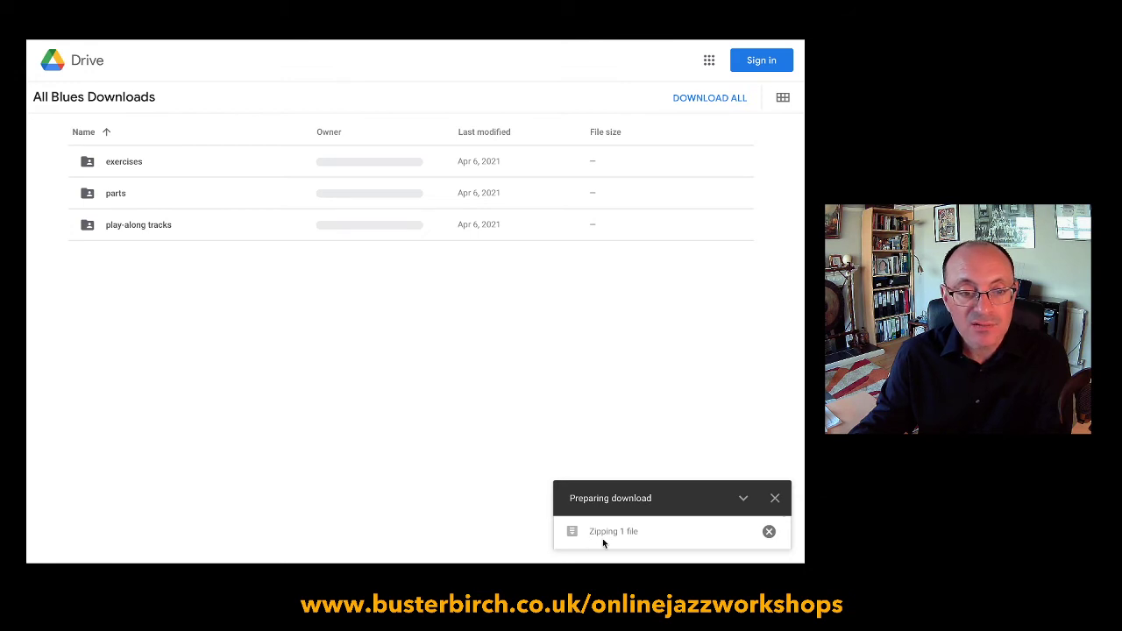